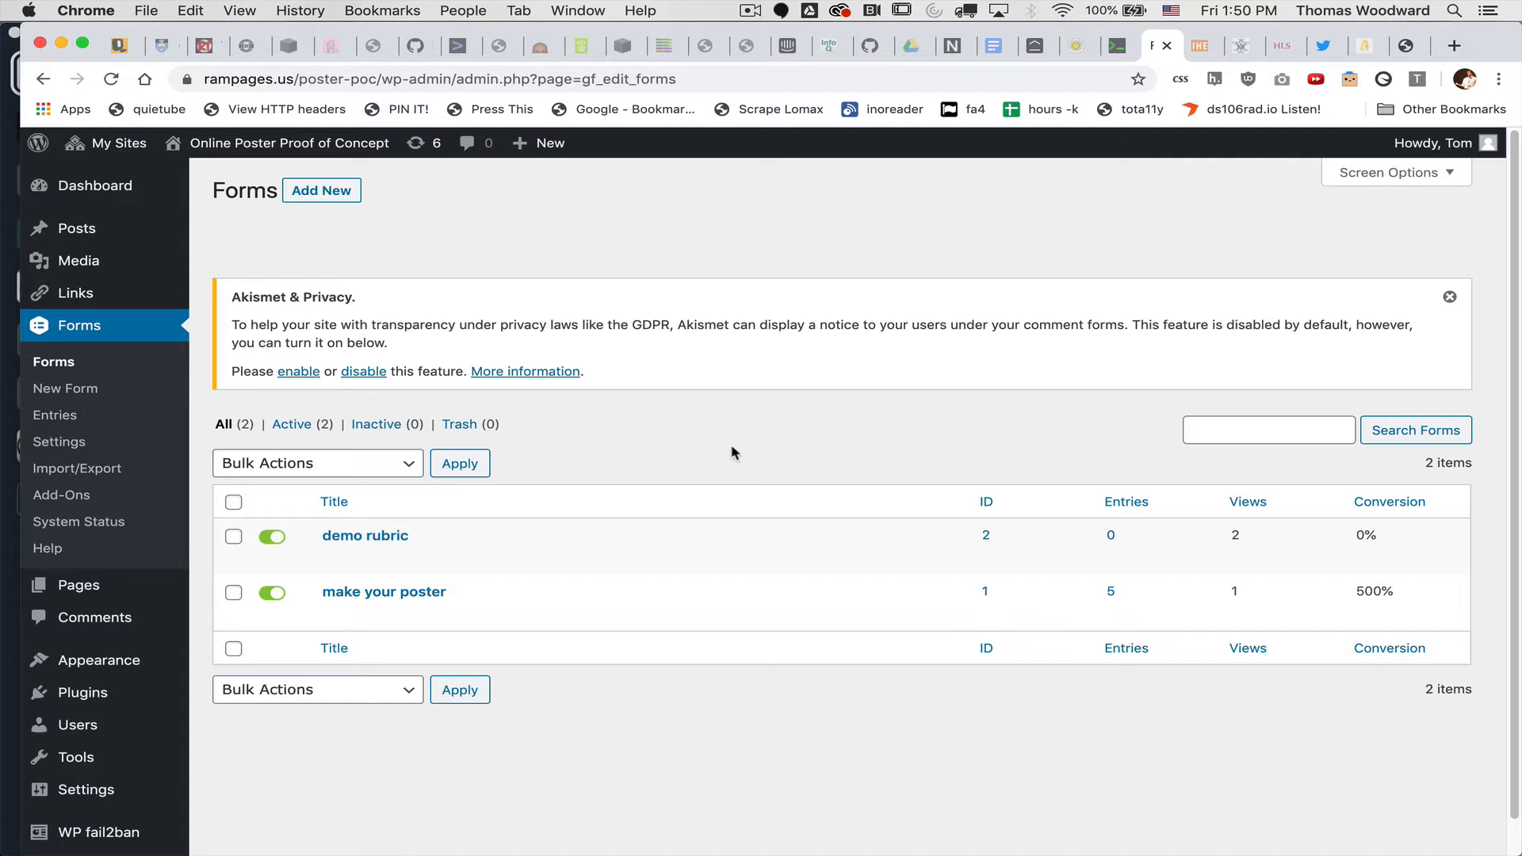
Step: Open the "make your poster" form for editing from the forms list
{"action": "mouse_move", "coordinate": [363, 609]}
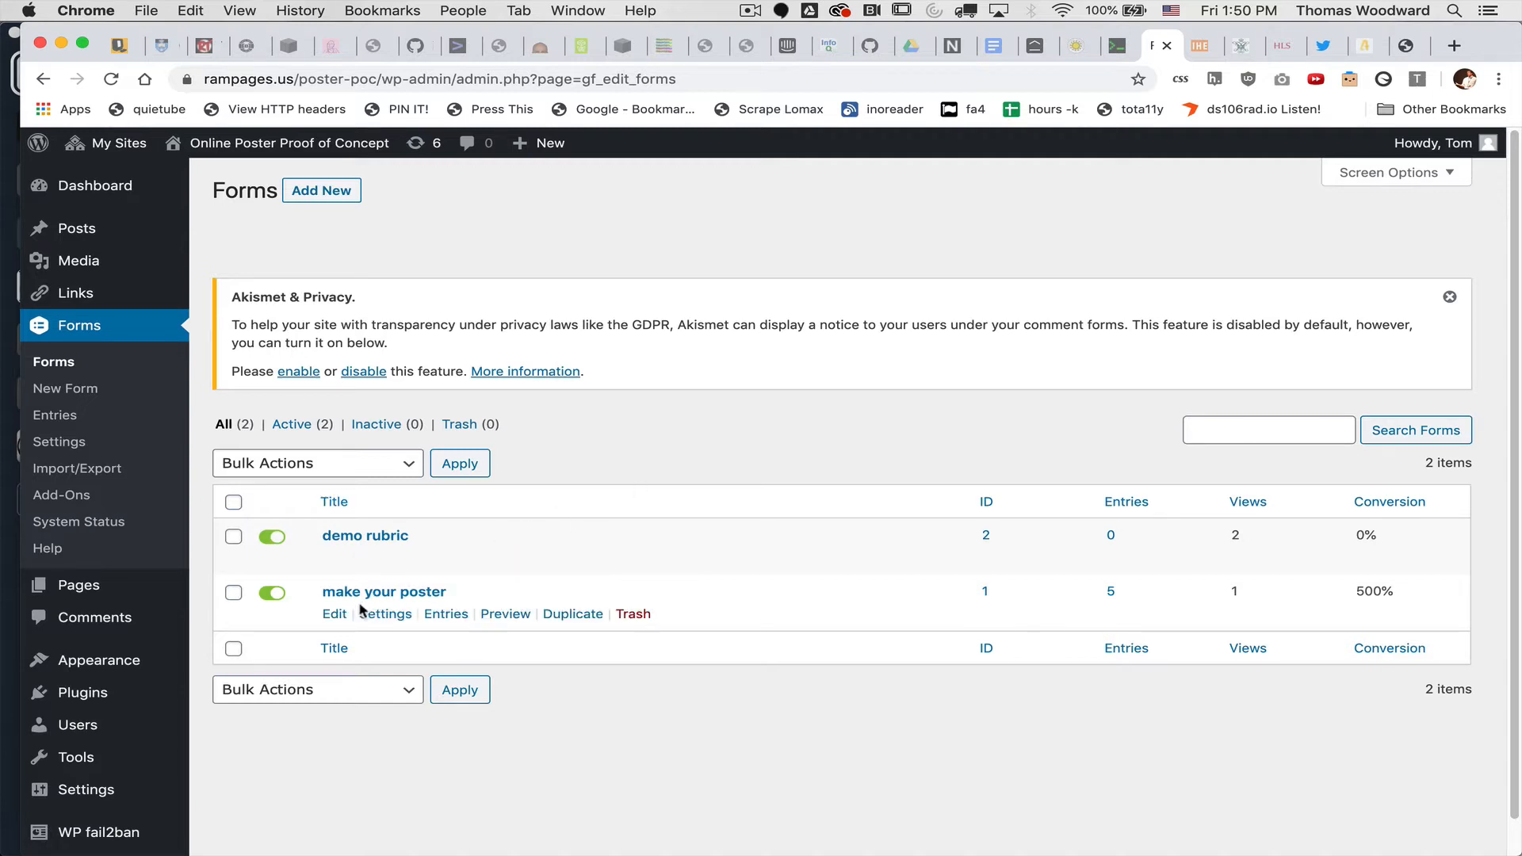
{"action": "mouse_move", "coordinate": [414, 557]}
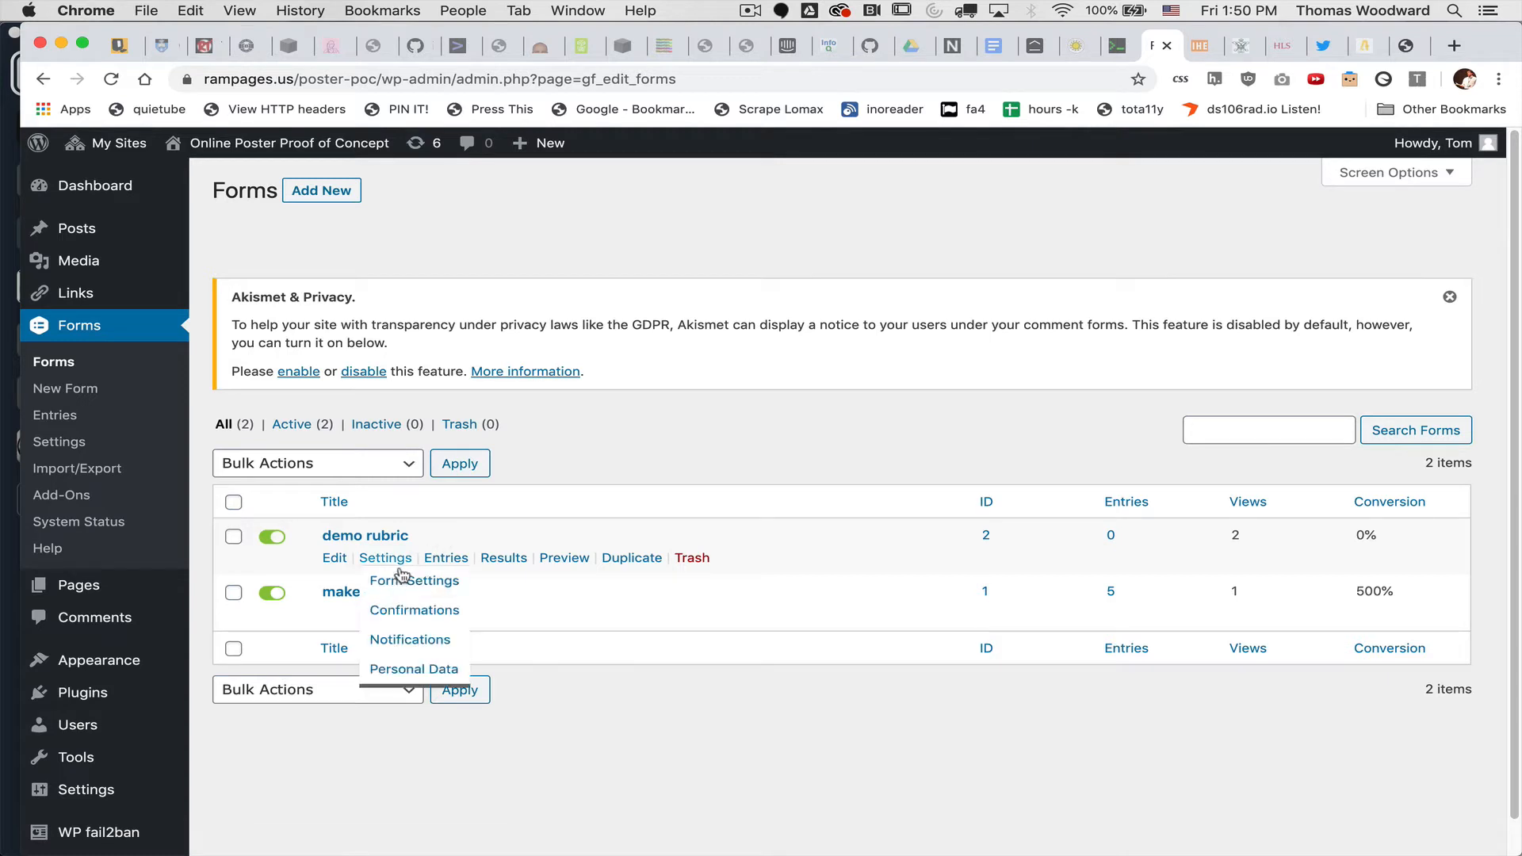
{"action": "left_click", "coordinate": [334, 616]}
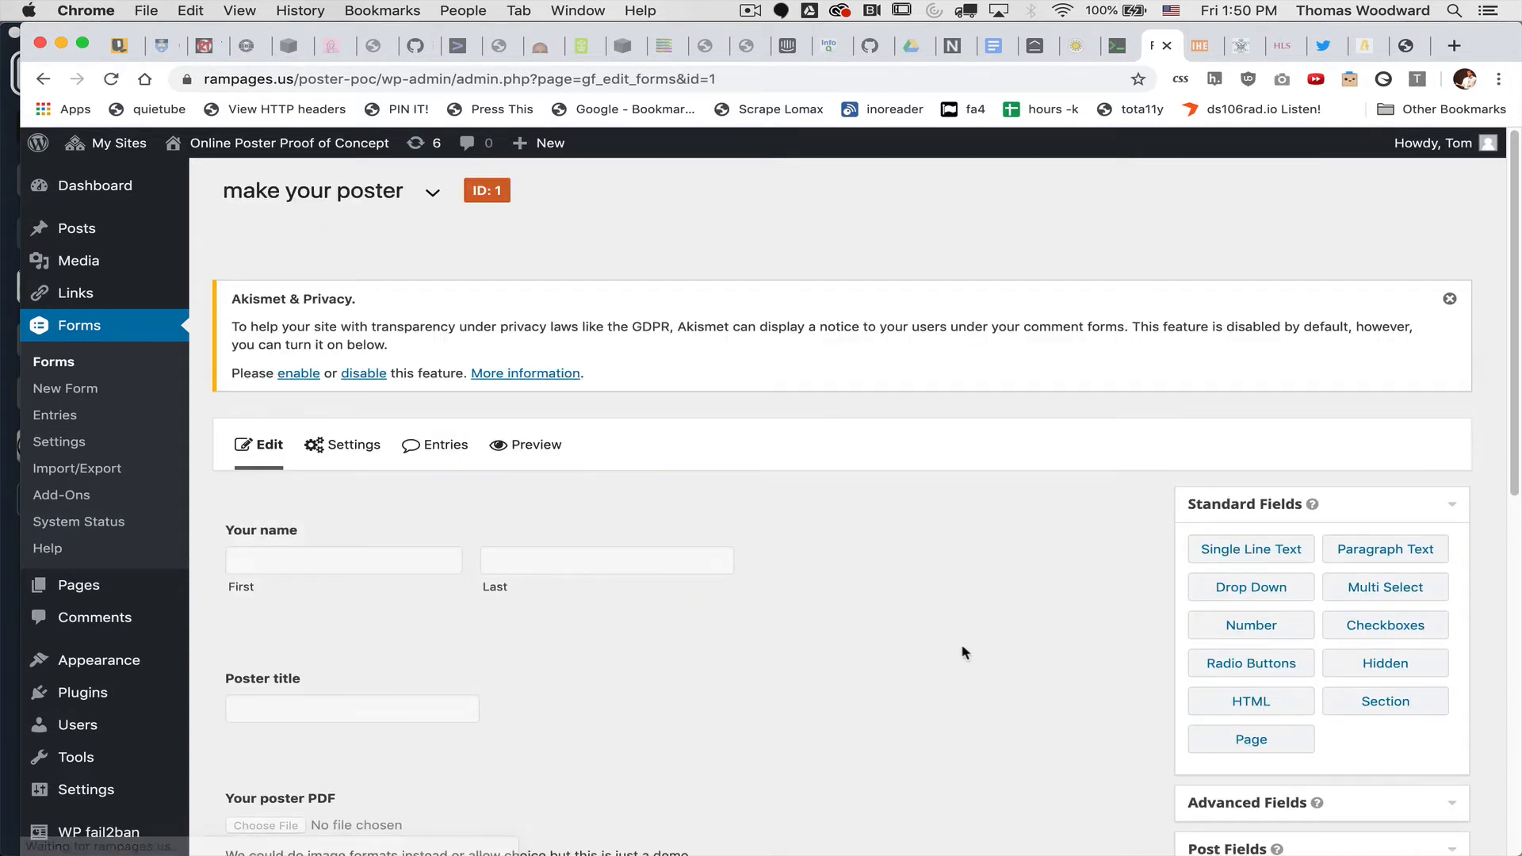
Step: Review the form's fields and browse the available Post, Standard and Advanced field types
{"action": "scroll", "coordinate": [963, 653], "scroll_direction": "down", "scroll_amount": 5}
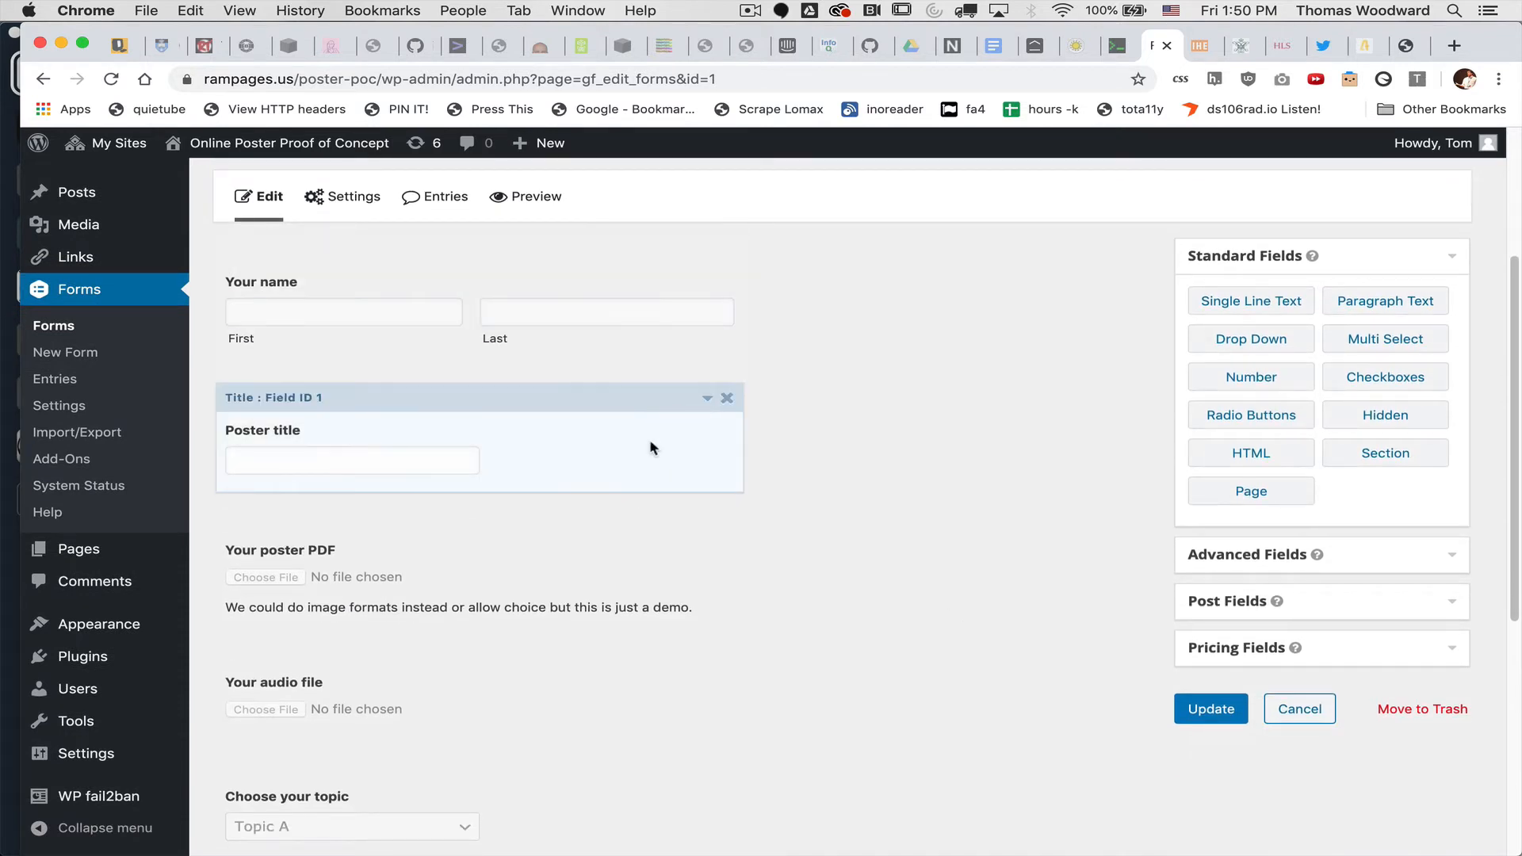
{"action": "left_click", "coordinate": [1399, 612]}
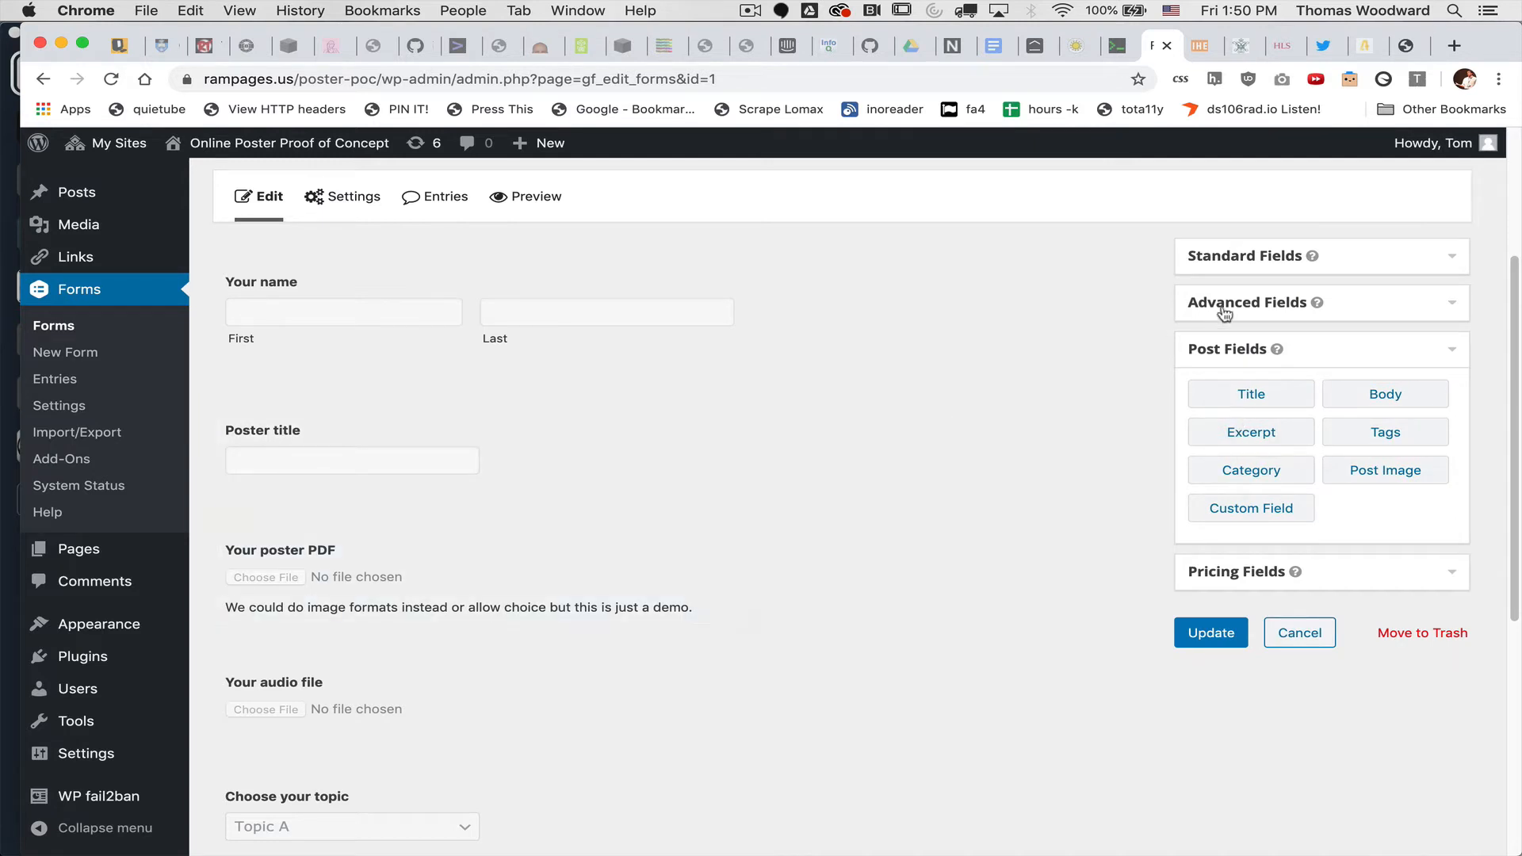
{"action": "left_click", "coordinate": [1346, 267]}
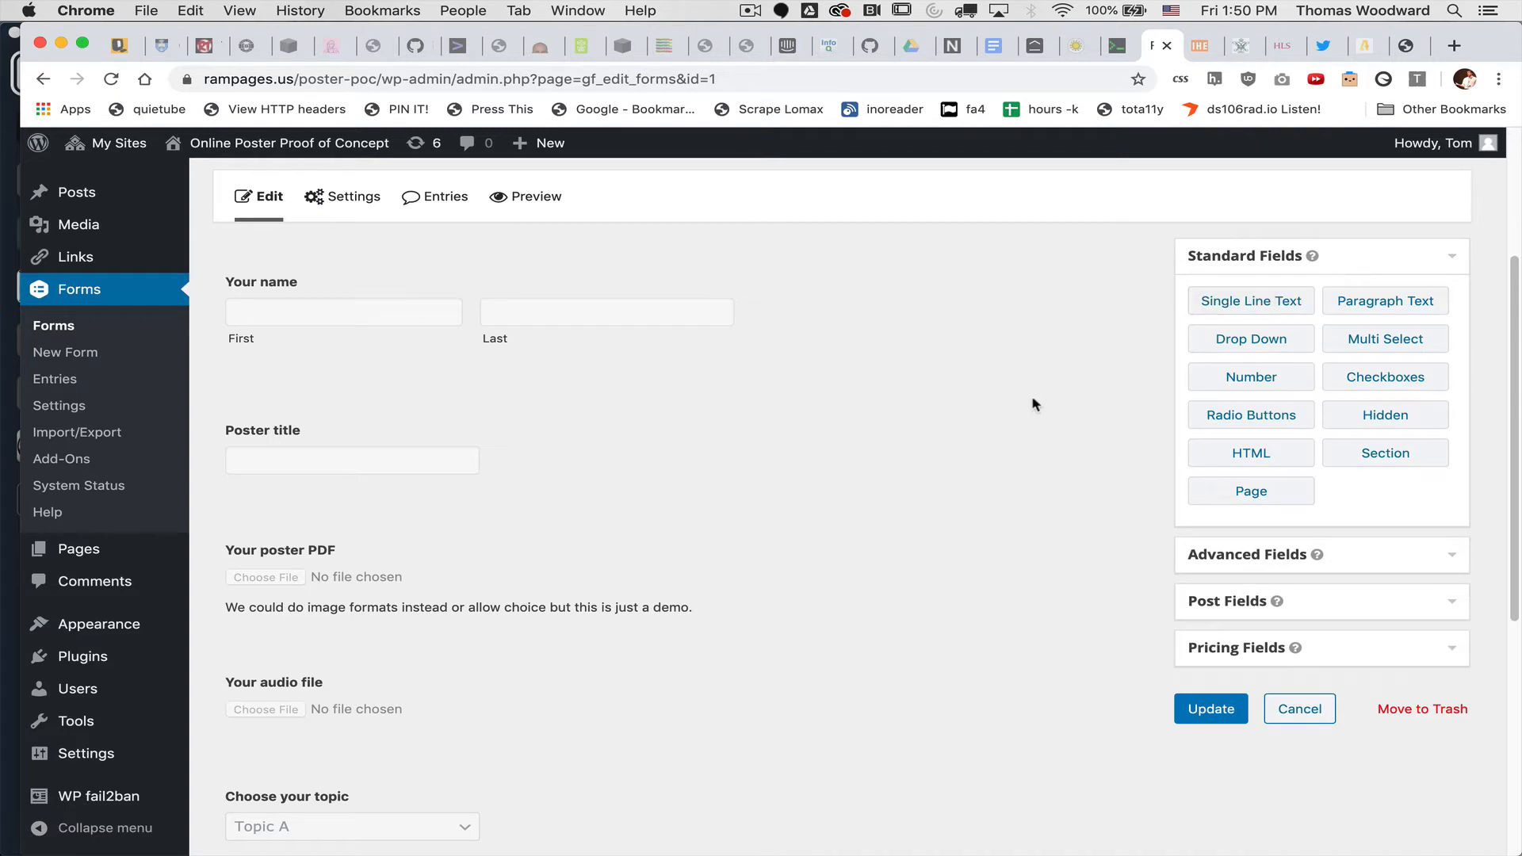
{"action": "left_click", "coordinate": [1362, 552]}
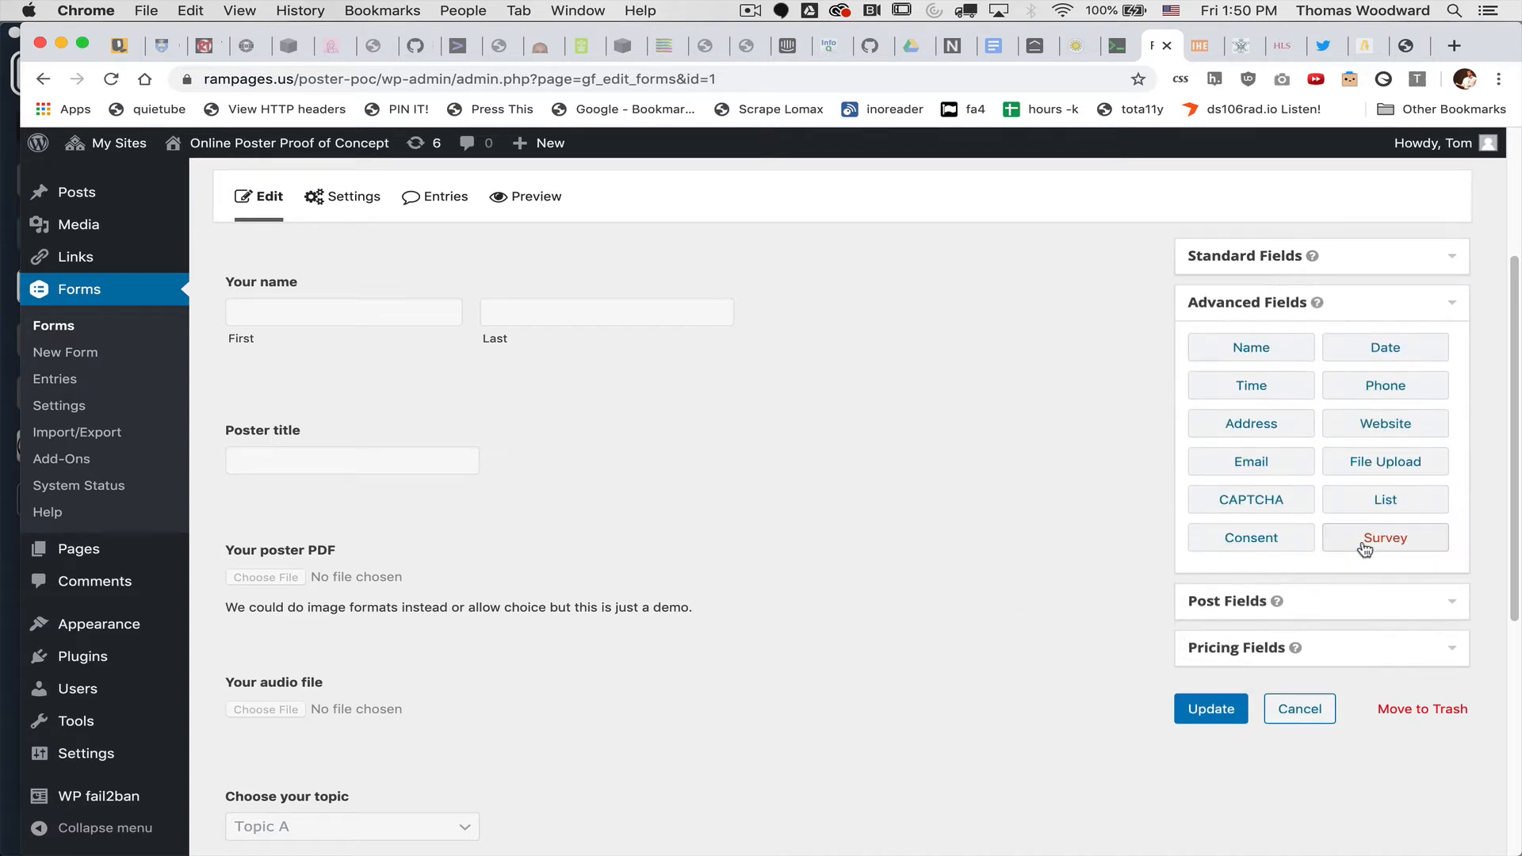
Step: Expand the "Your poster PDF" upload field, review its allowed file extensions and size limit, and collapse it
{"action": "left_click", "coordinate": [664, 582]}
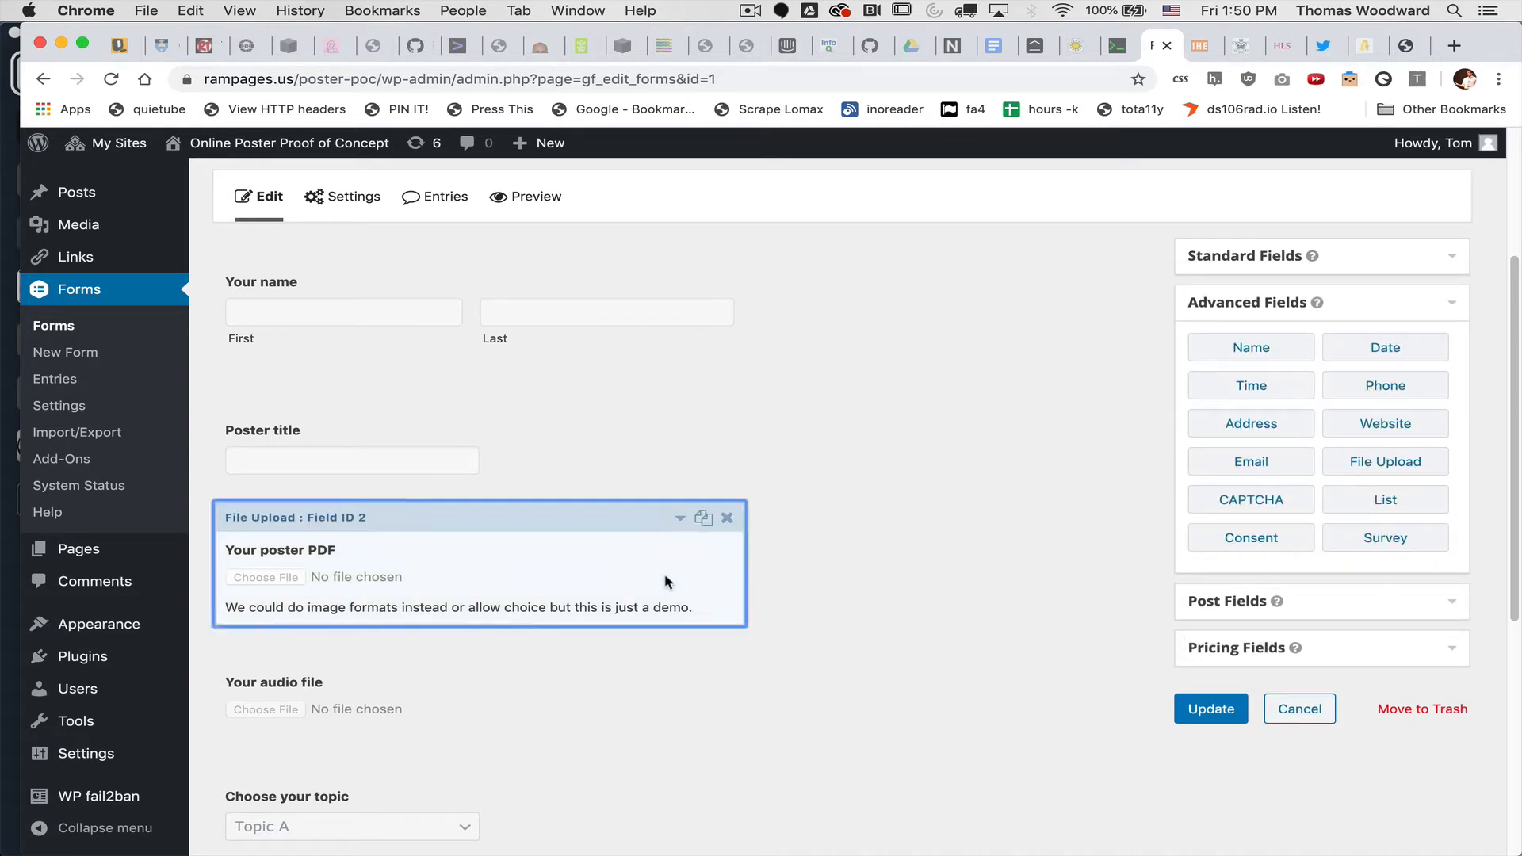
{"action": "scroll", "coordinate": [475, 555], "scroll_direction": "down", "scroll_amount": 5}
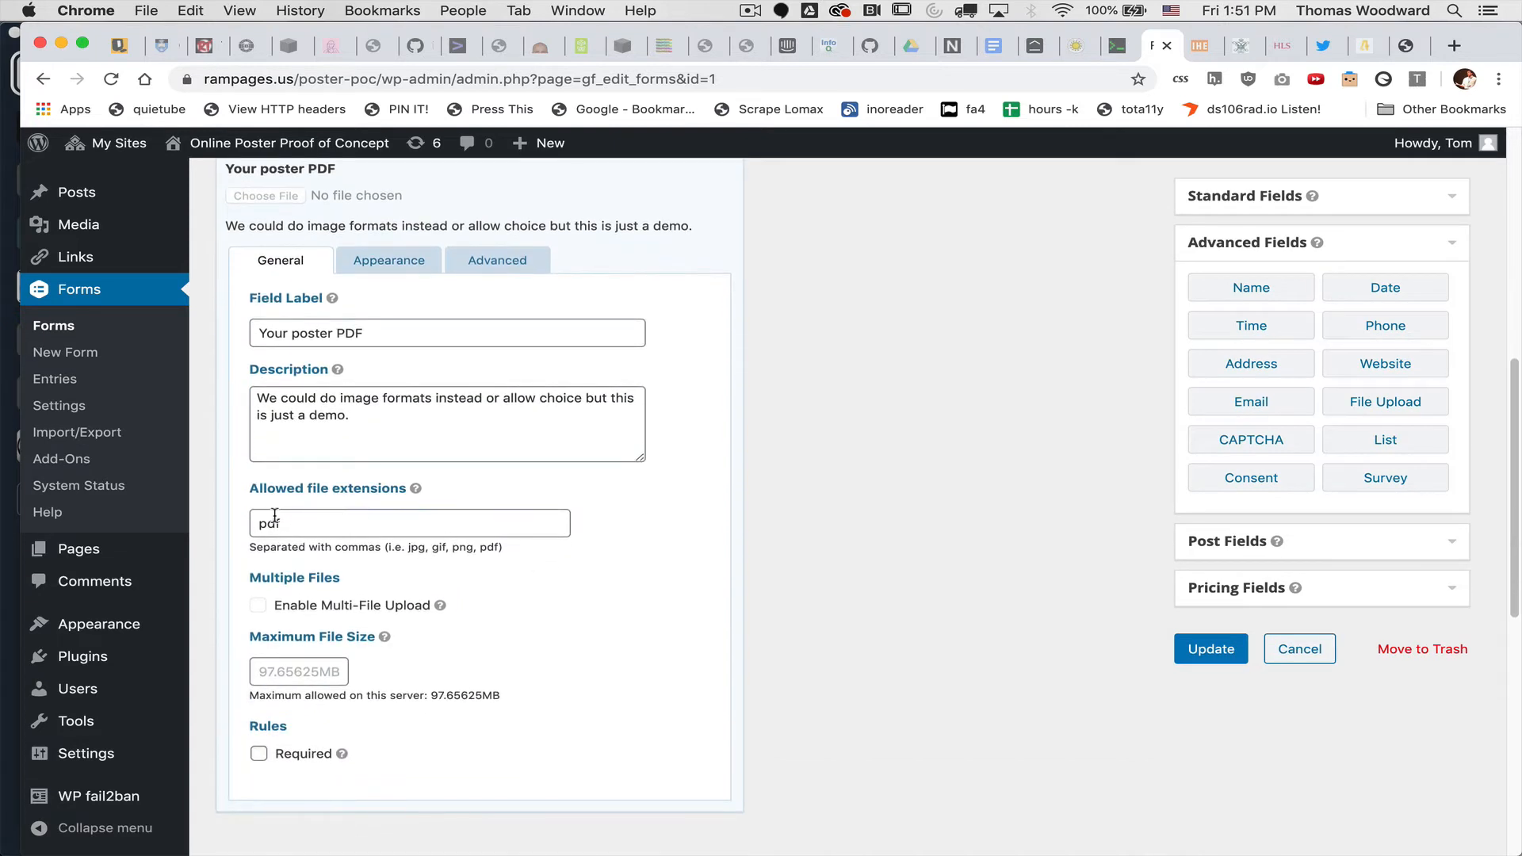
{"action": "right_click", "coordinate": [537, 593]}
{"action": "left_click", "coordinate": [473, 642]}
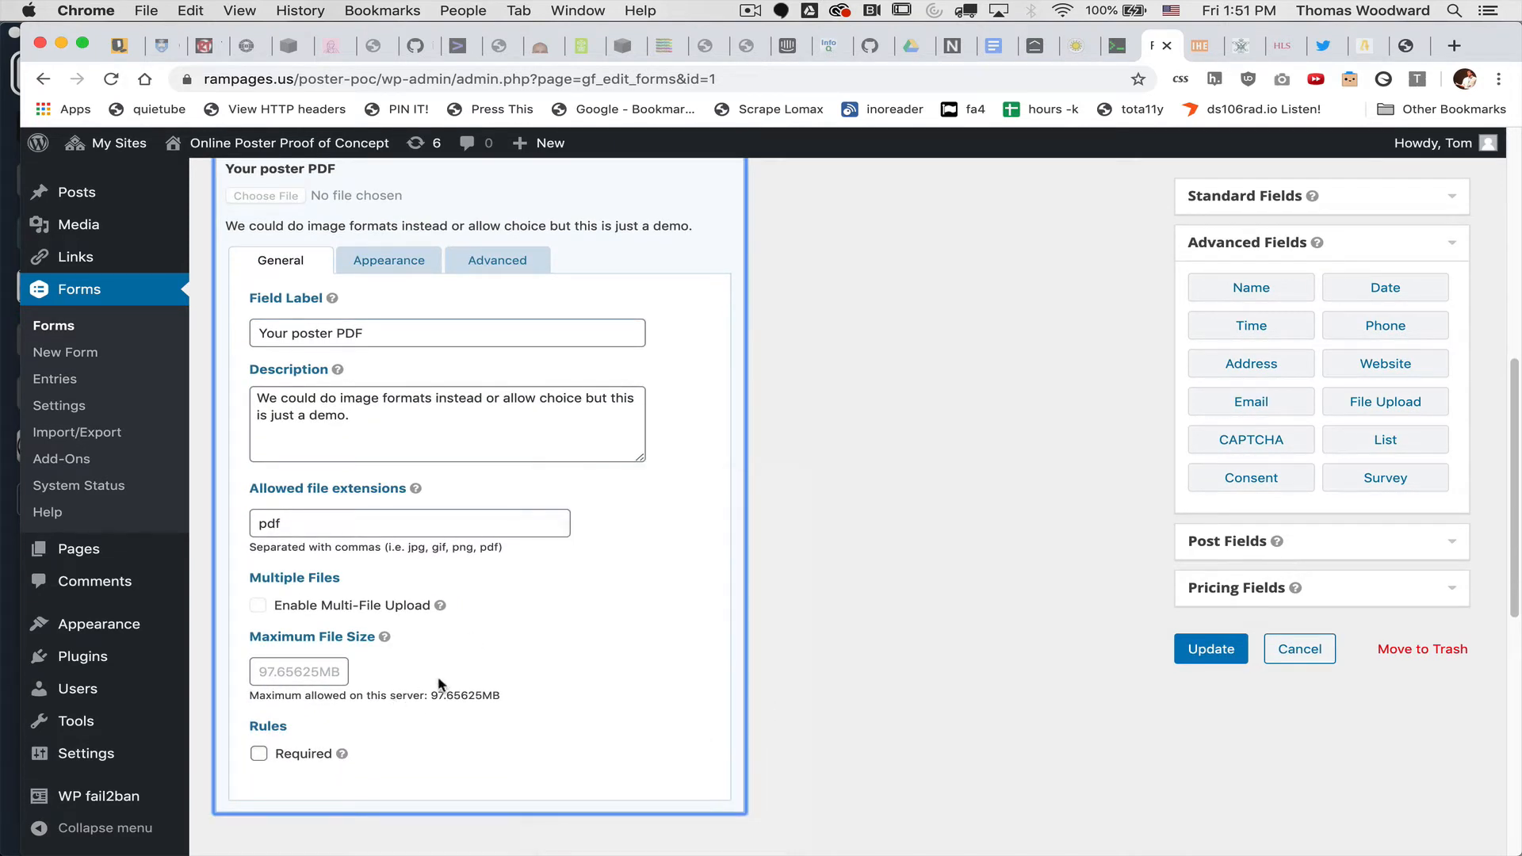
{"action": "scroll", "coordinate": [464, 660], "scroll_direction": "up", "scroll_amount": 4}
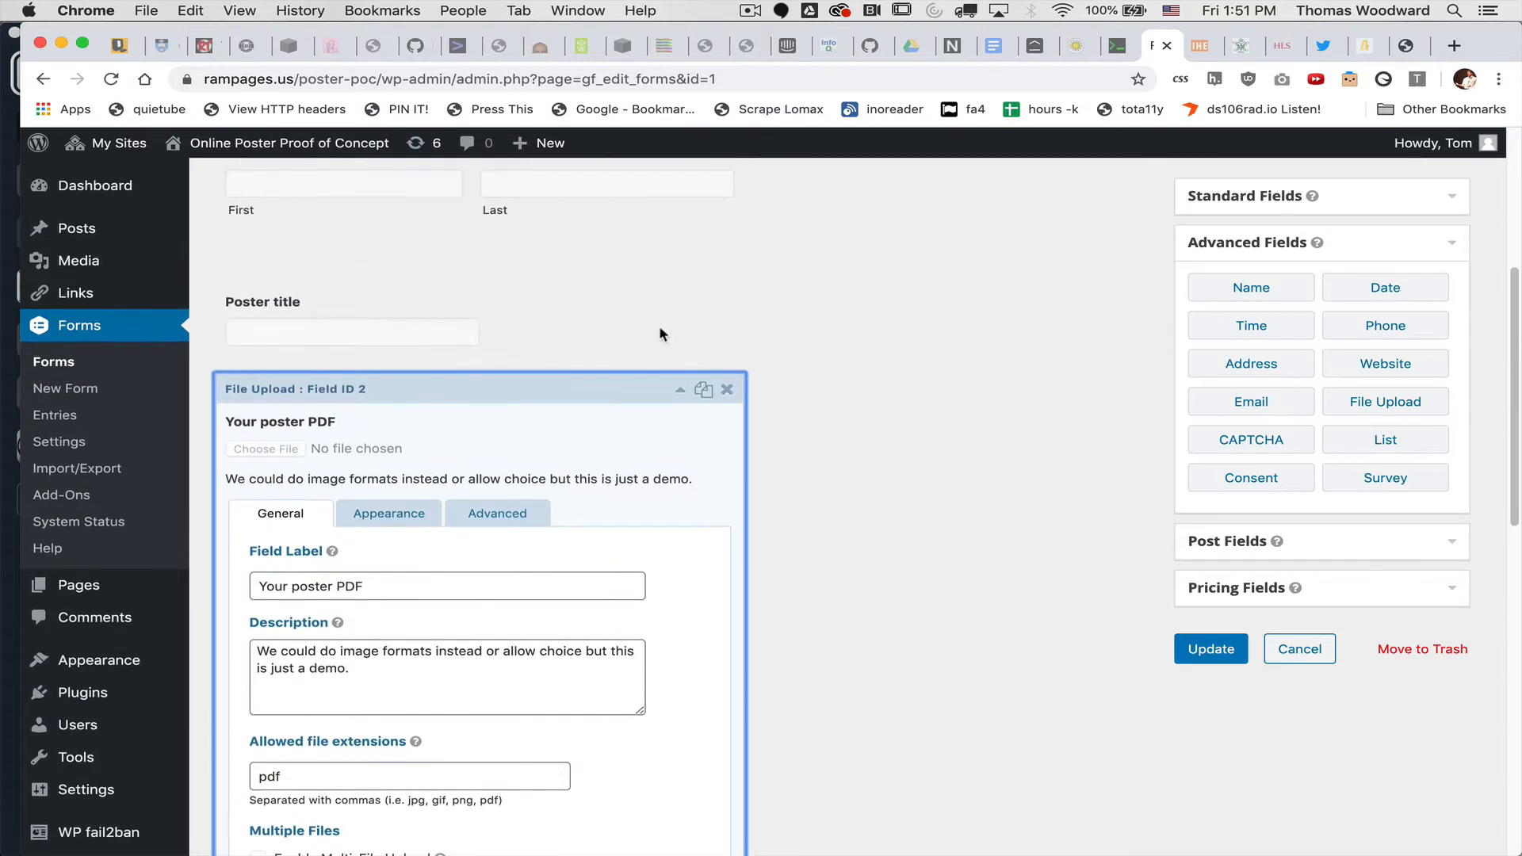
{"action": "left_click", "coordinate": [679, 390]}
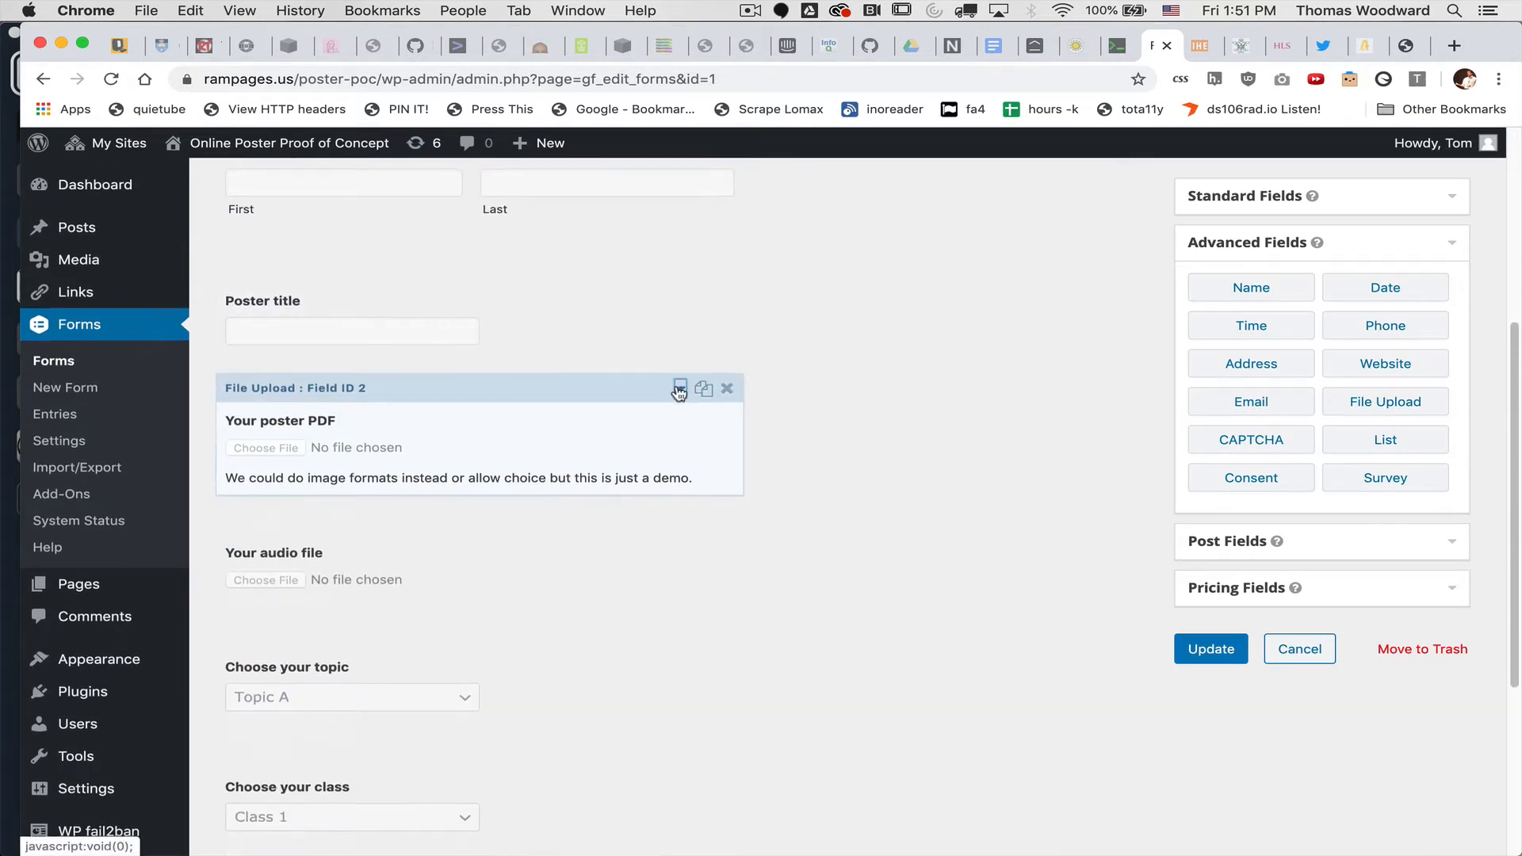
Step: Expand the "Choose your topic" field, review its field type and selected categories, and collapse it
{"action": "scroll", "coordinate": [575, 437], "scroll_direction": "down", "scroll_amount": 2}
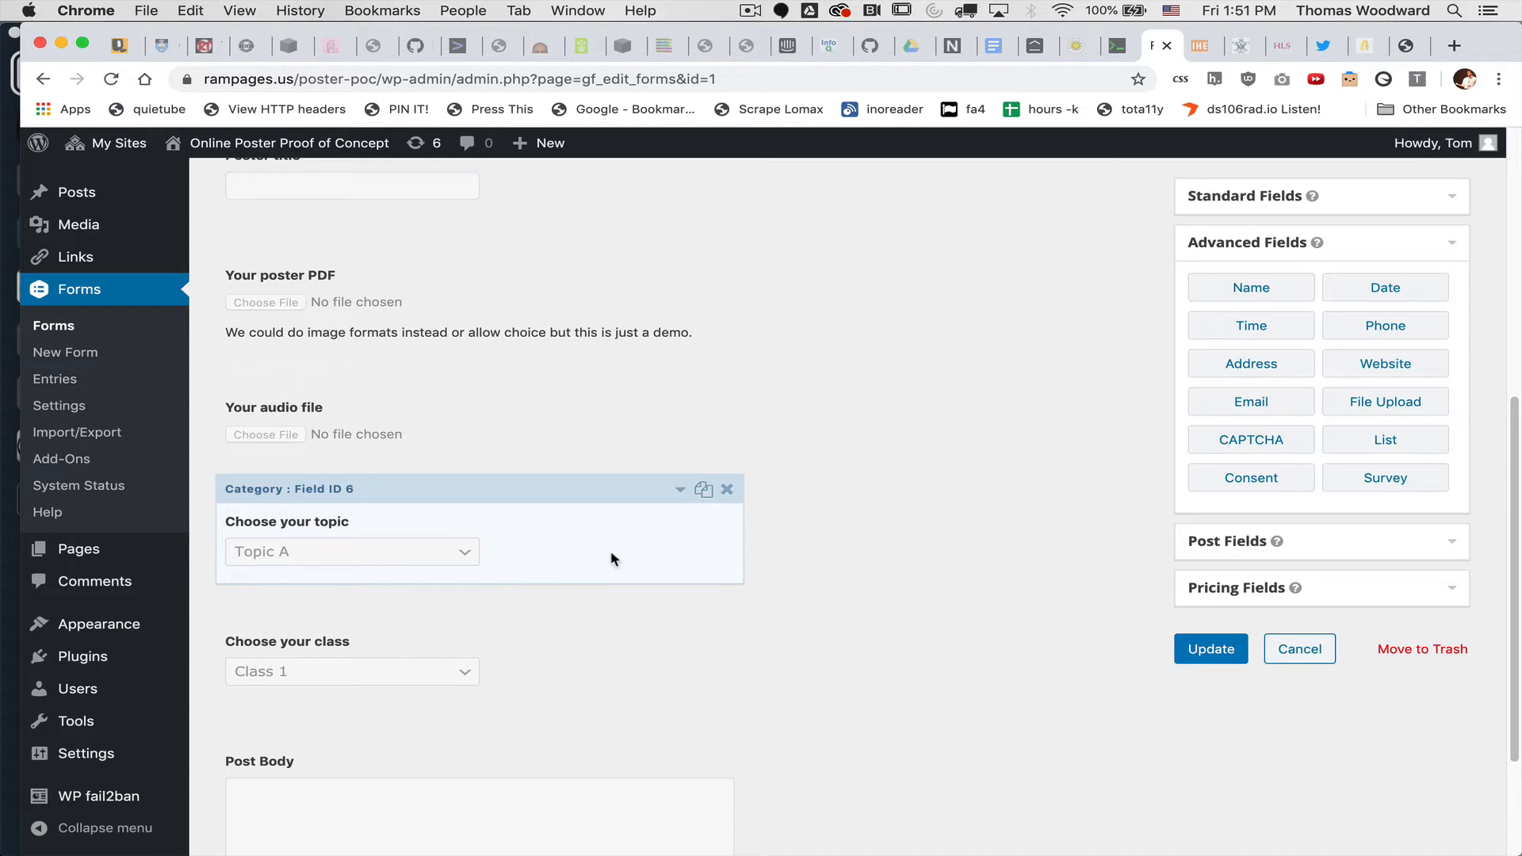
{"action": "left_click", "coordinate": [611, 559]}
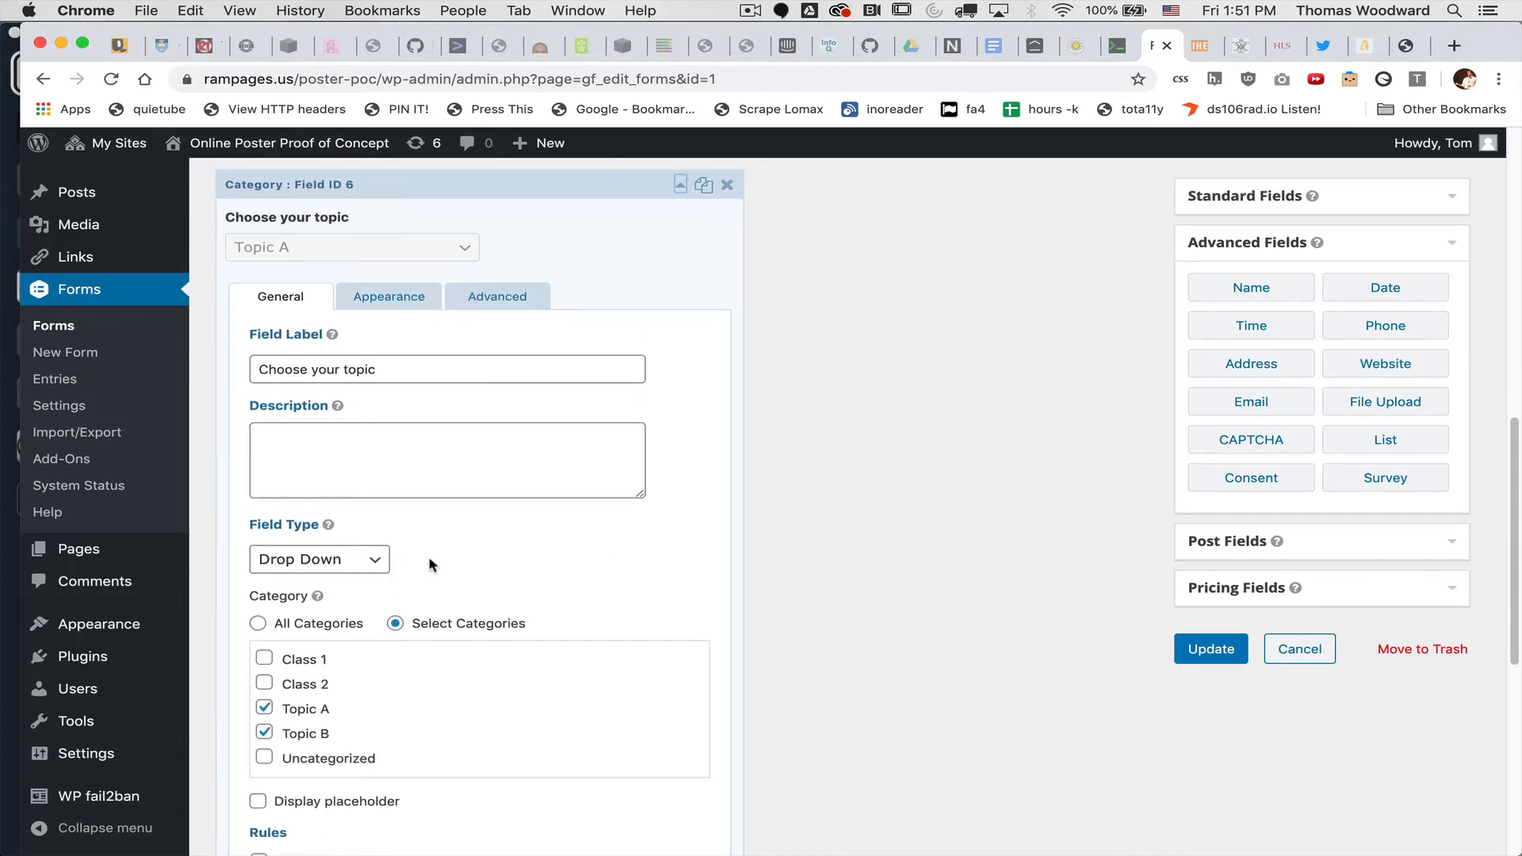
{"action": "scroll", "coordinate": [453, 563], "scroll_direction": "down", "scroll_amount": 3}
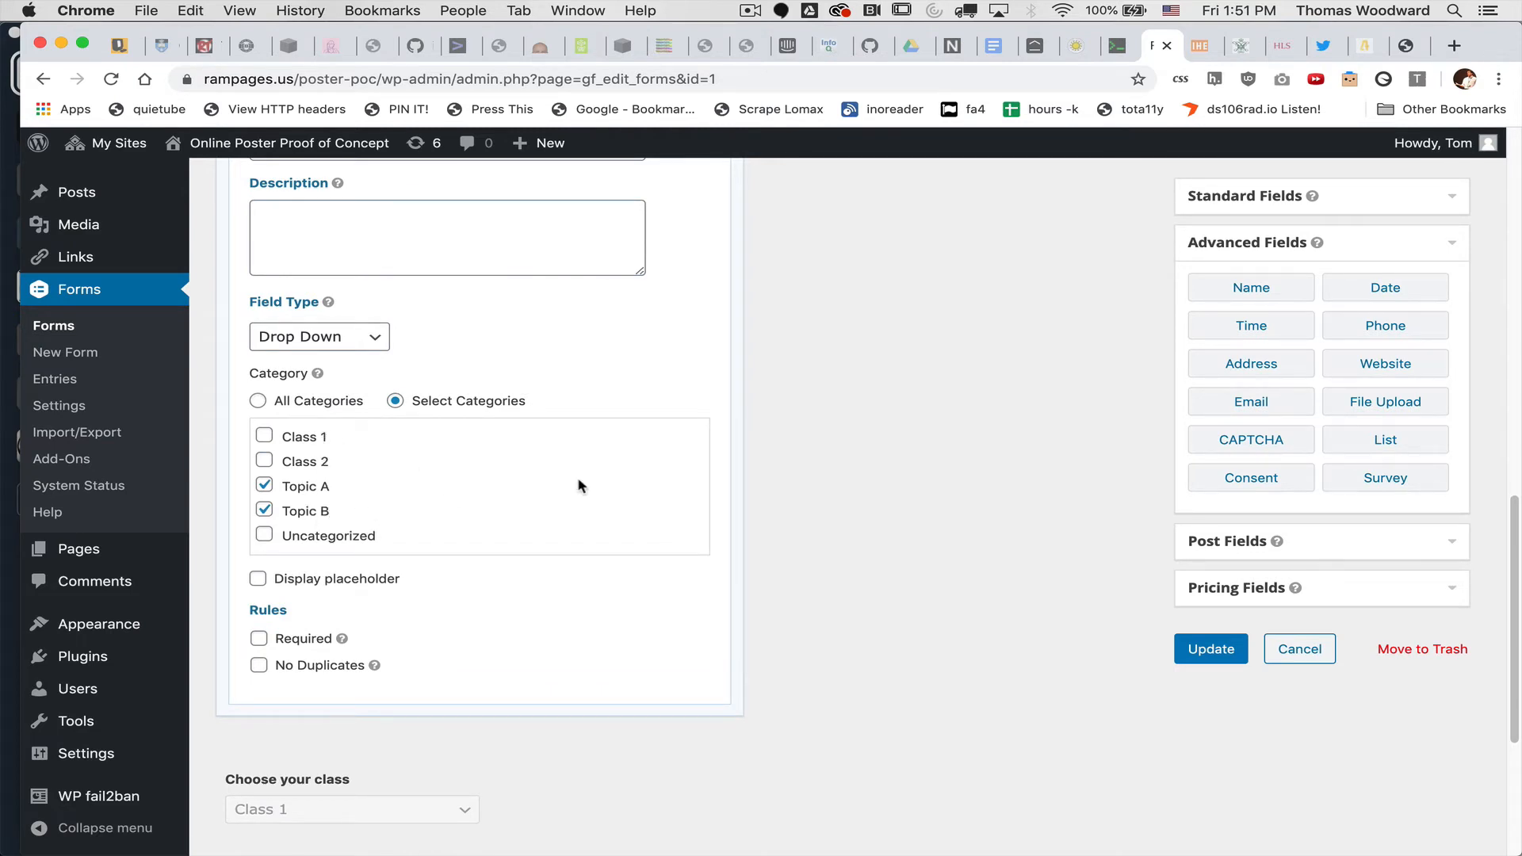
{"action": "scroll", "coordinate": [578, 486], "scroll_direction": "up", "scroll_amount": 1}
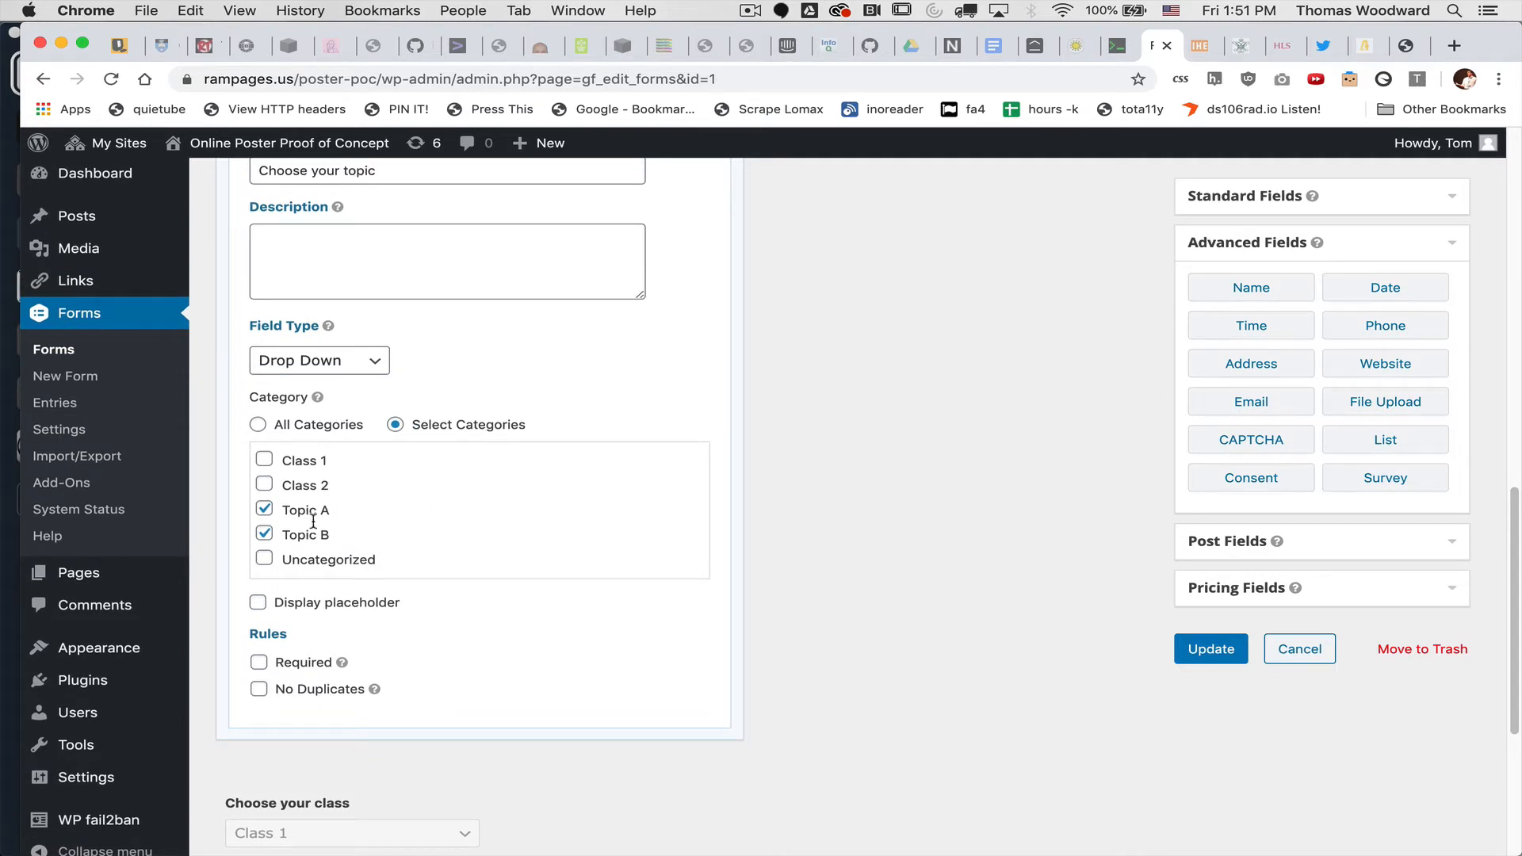
{"action": "scroll", "coordinate": [493, 522], "scroll_direction": "up", "scroll_amount": 4}
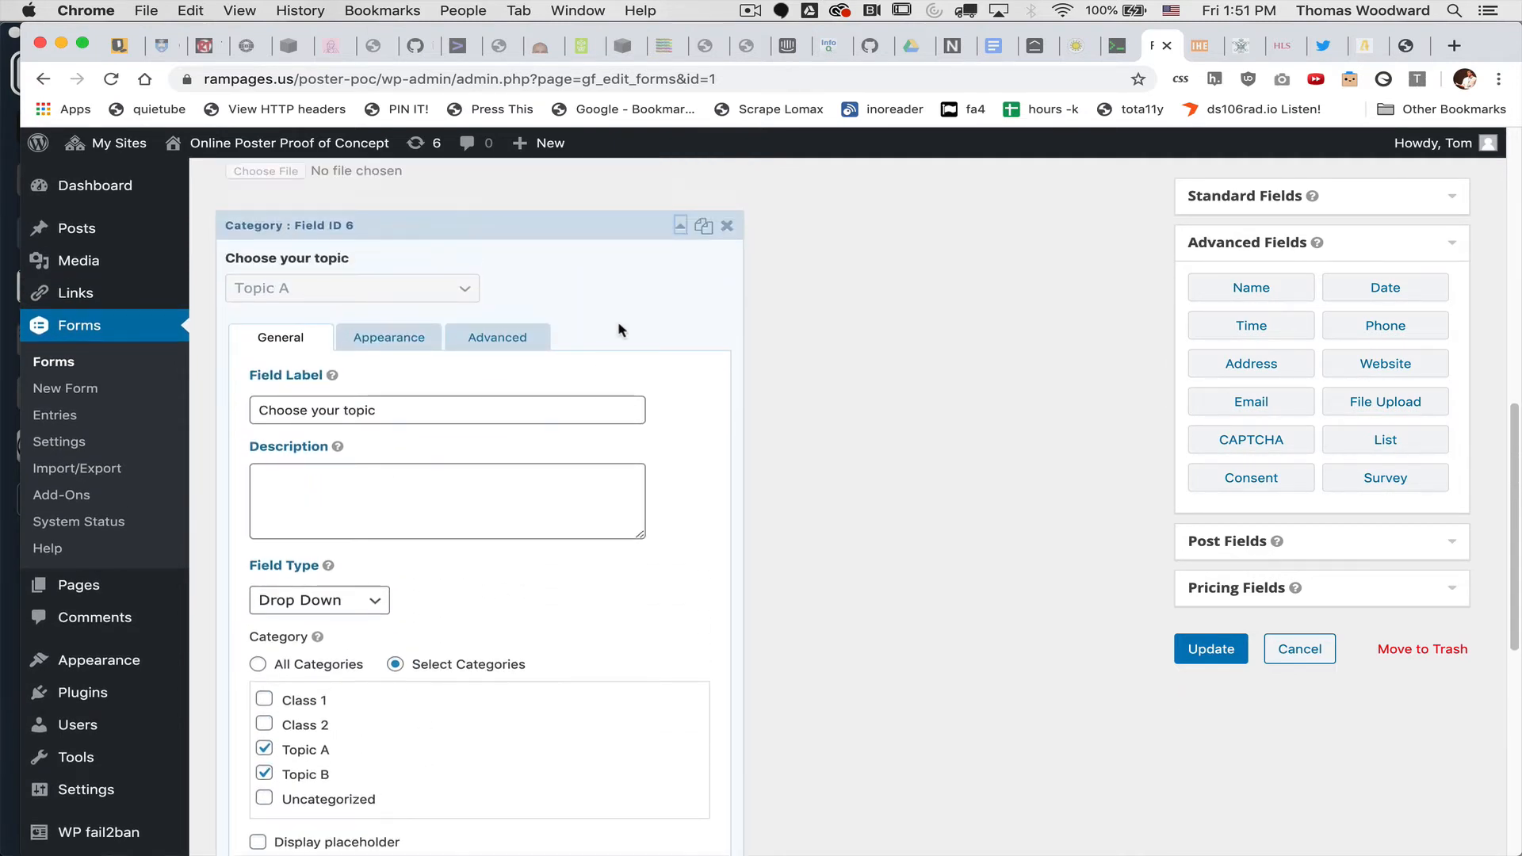
{"action": "left_click", "coordinate": [680, 254]}
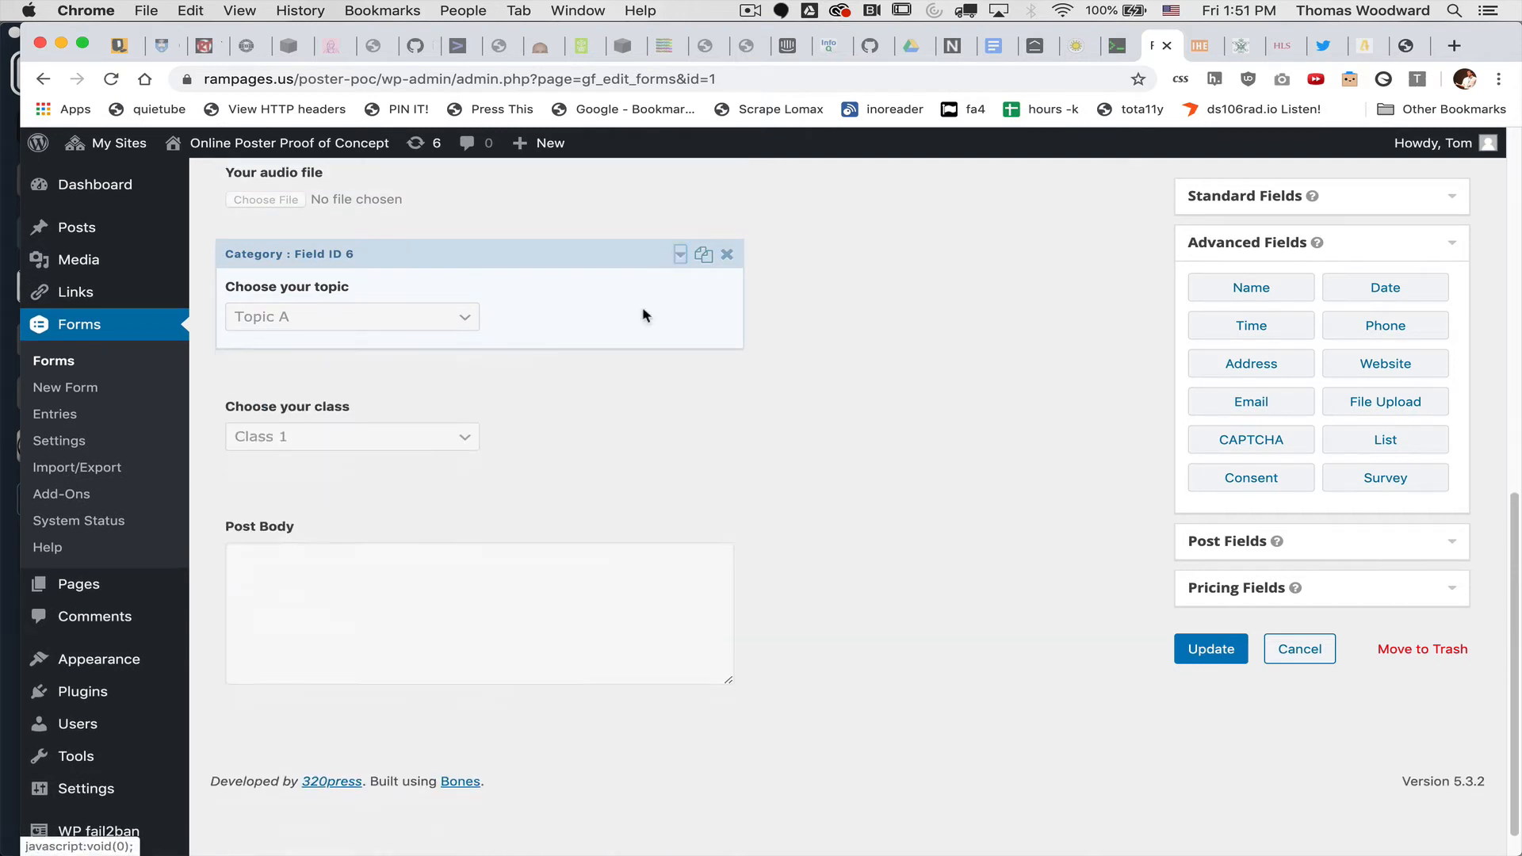
Step: Expand the "Choose your class" field, check which categories it offers, and collapse it
{"action": "left_click", "coordinate": [602, 441]}
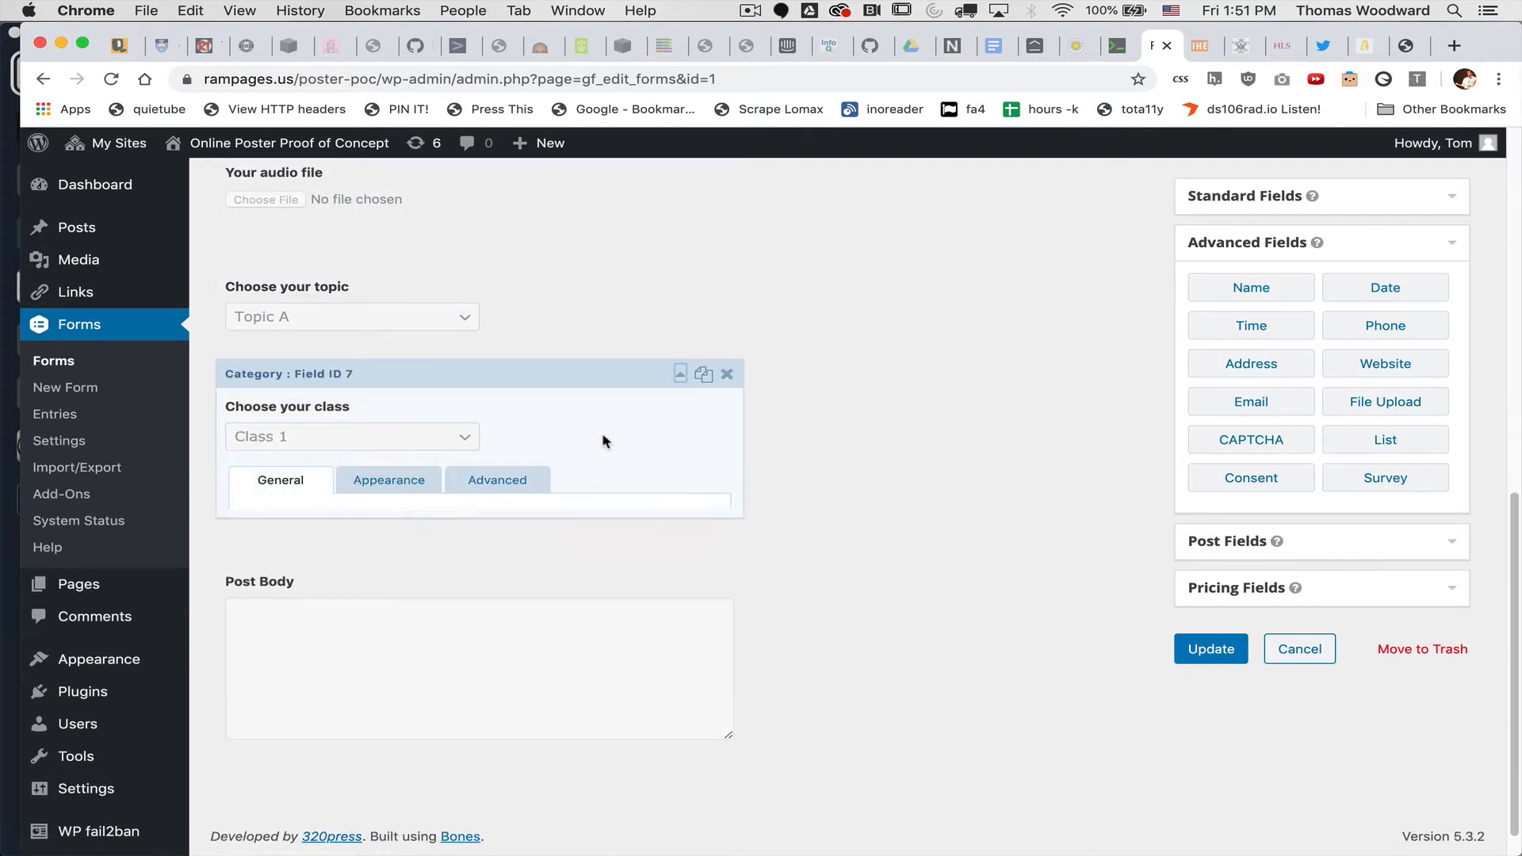
{"action": "left_click", "coordinate": [604, 440]}
{"action": "left_click", "coordinate": [602, 441]}
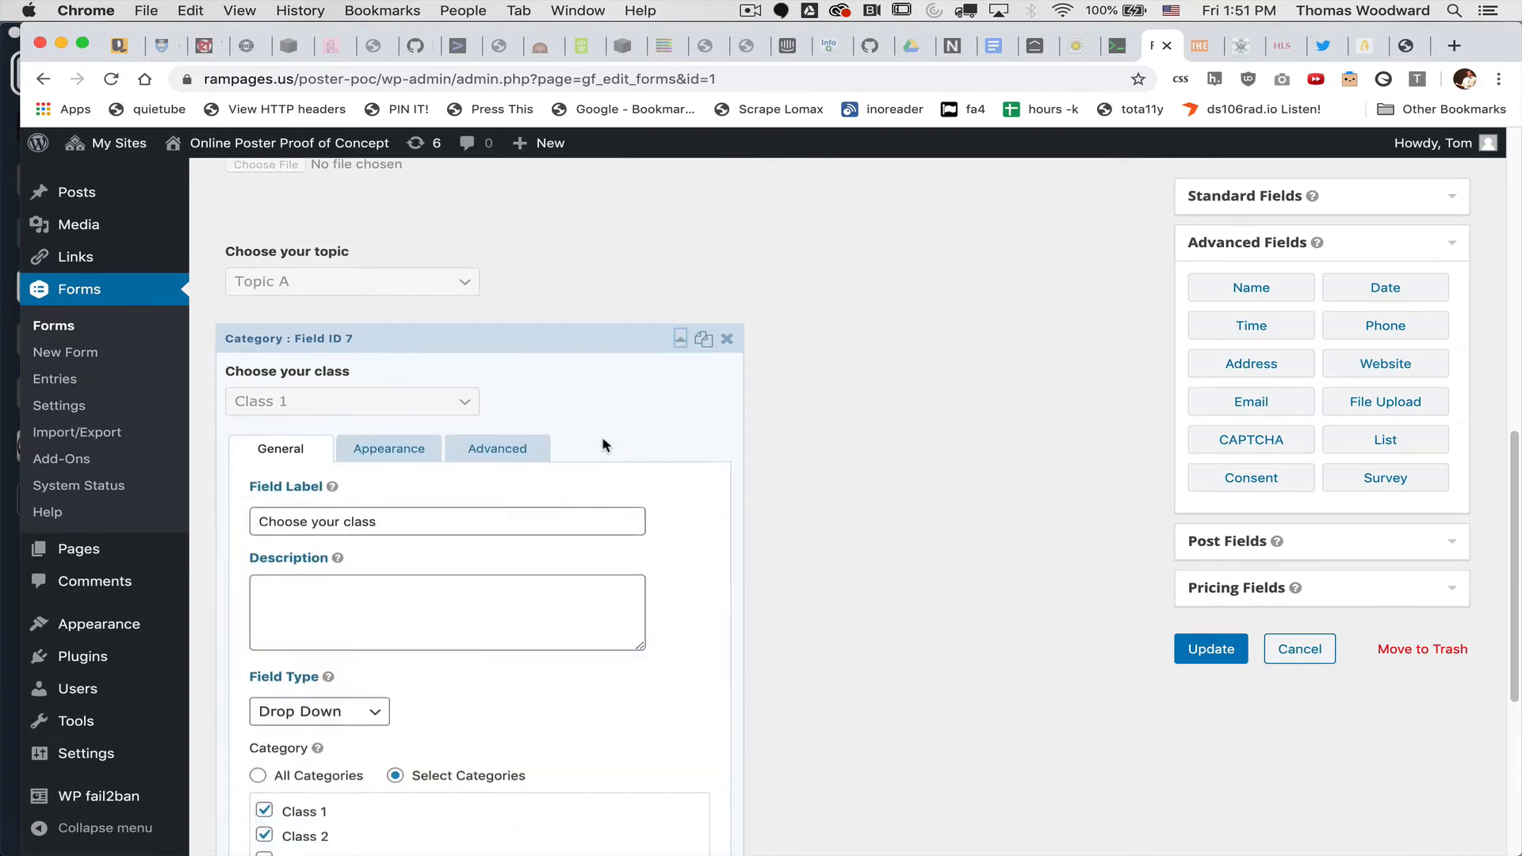
{"action": "scroll", "coordinate": [602, 436], "scroll_direction": "down", "scroll_amount": 5}
{"action": "scroll", "coordinate": [560, 459], "scroll_direction": "up", "scroll_amount": 5}
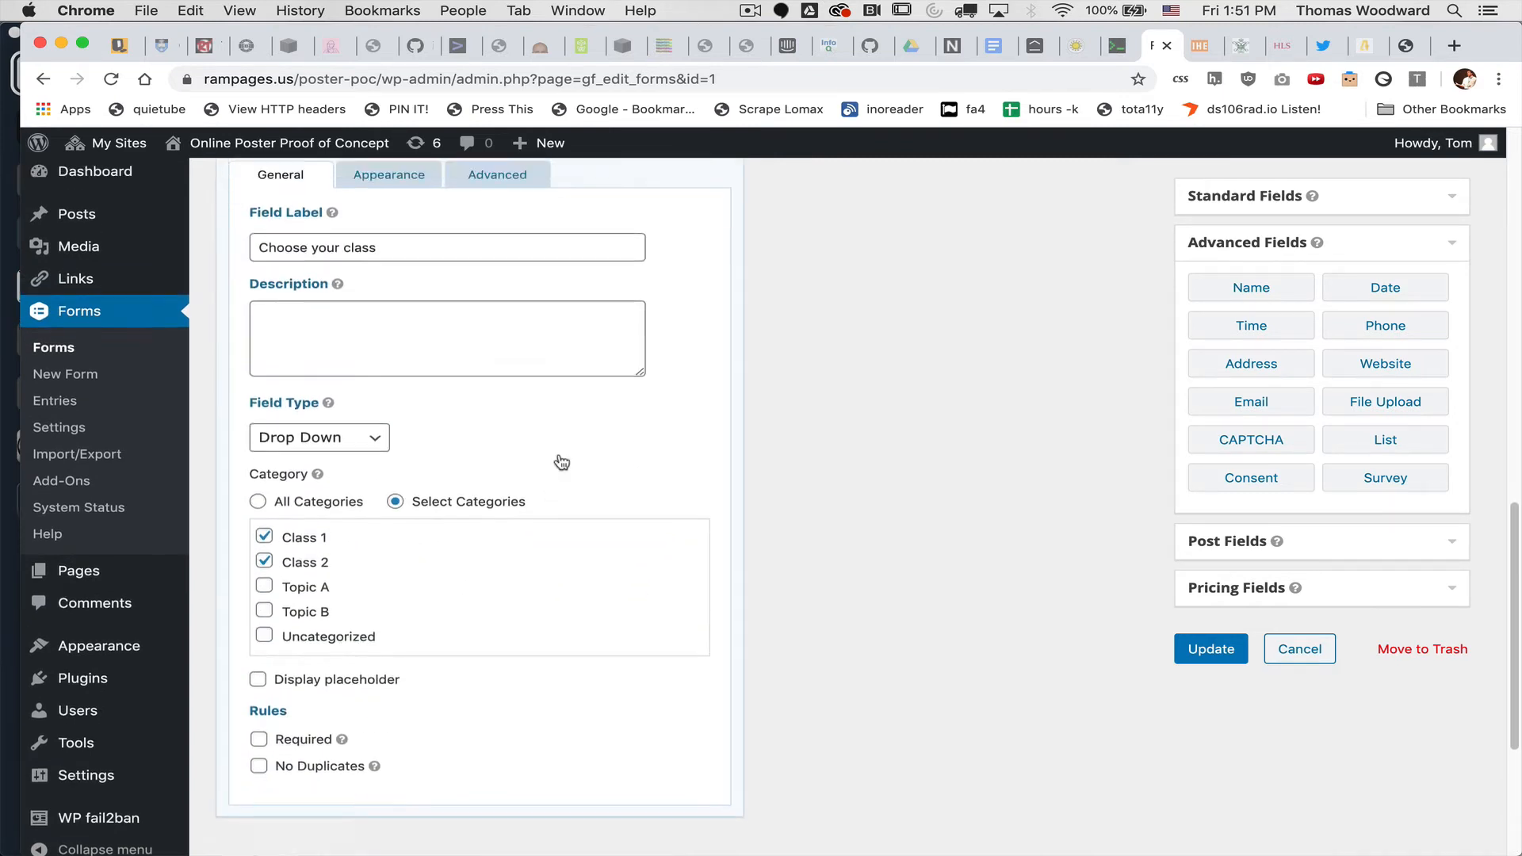
{"action": "left_click", "coordinate": [680, 380]}
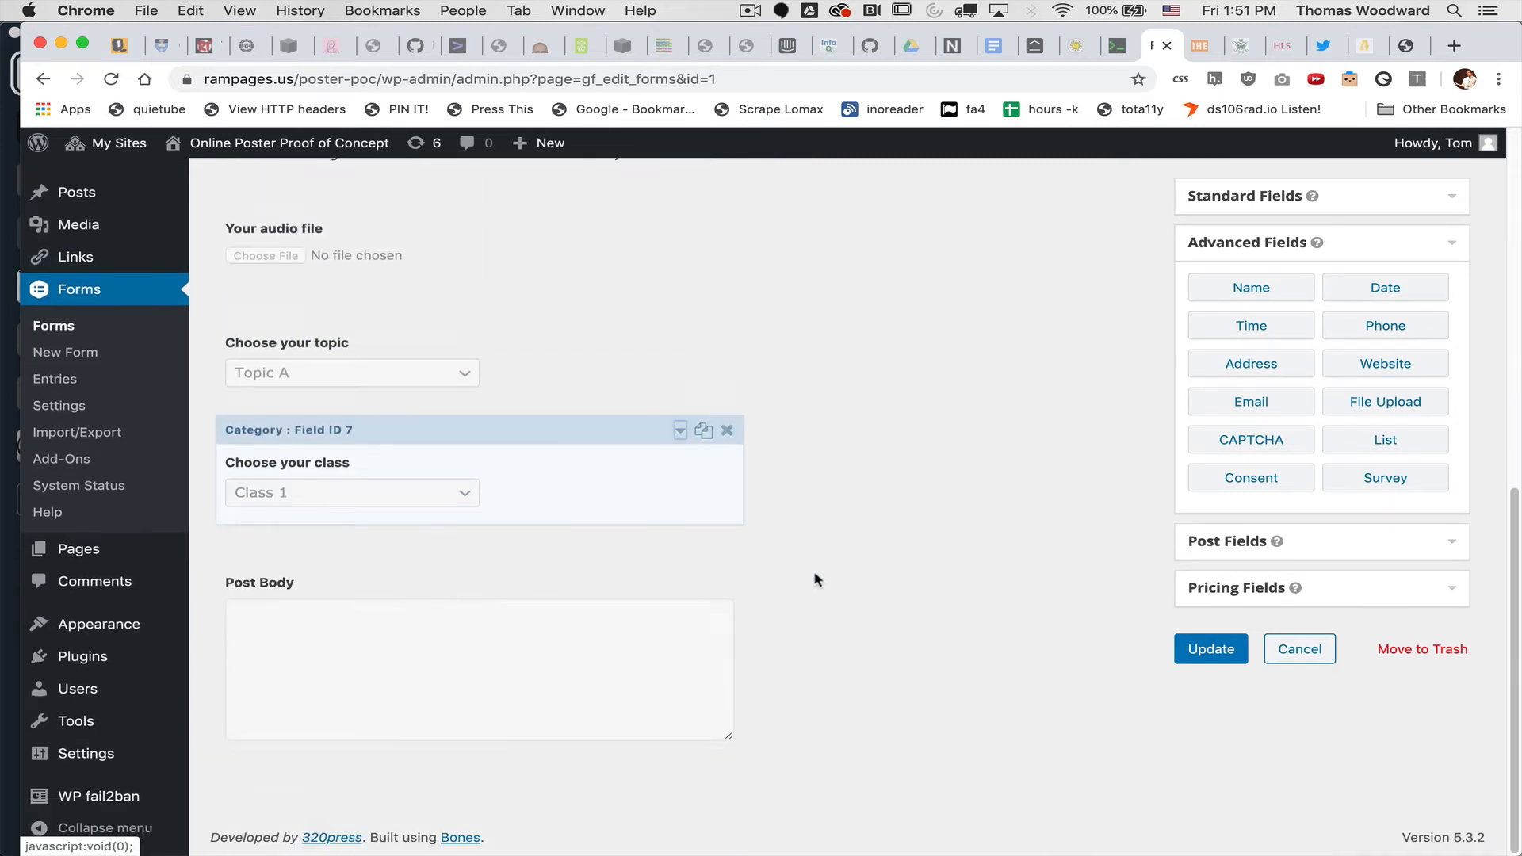
Step: Expand the Post Body field and inspect its general settings and advanced visibility setting
{"action": "left_click", "coordinate": [581, 614]}
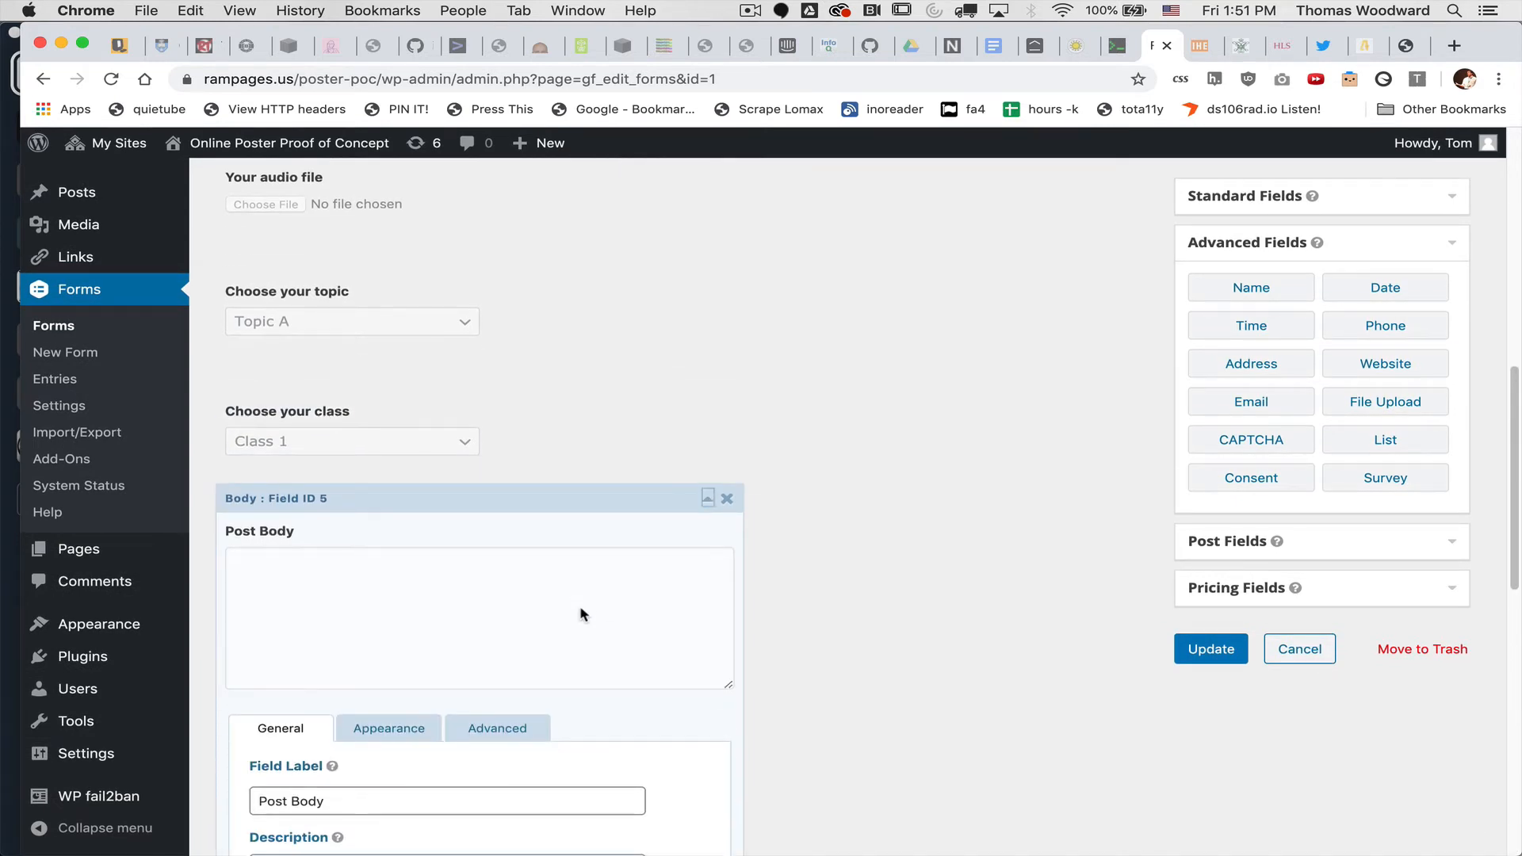
{"action": "scroll", "coordinate": [581, 615], "scroll_direction": "down", "scroll_amount": 4}
{"action": "scroll", "coordinate": [581, 615], "scroll_direction": "down", "scroll_amount": 1}
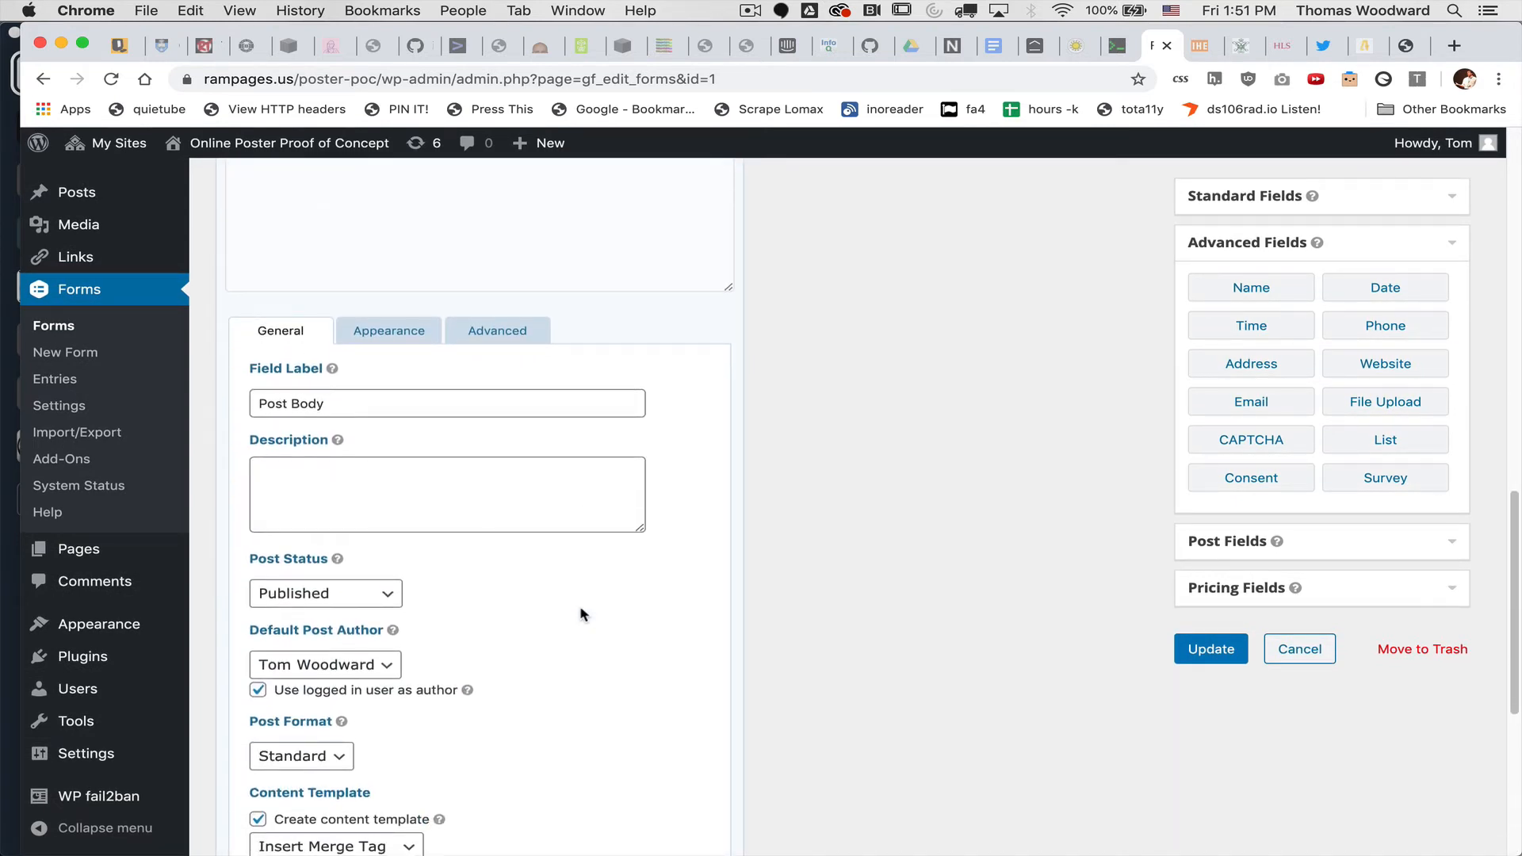
{"action": "left_click", "coordinate": [502, 330]}
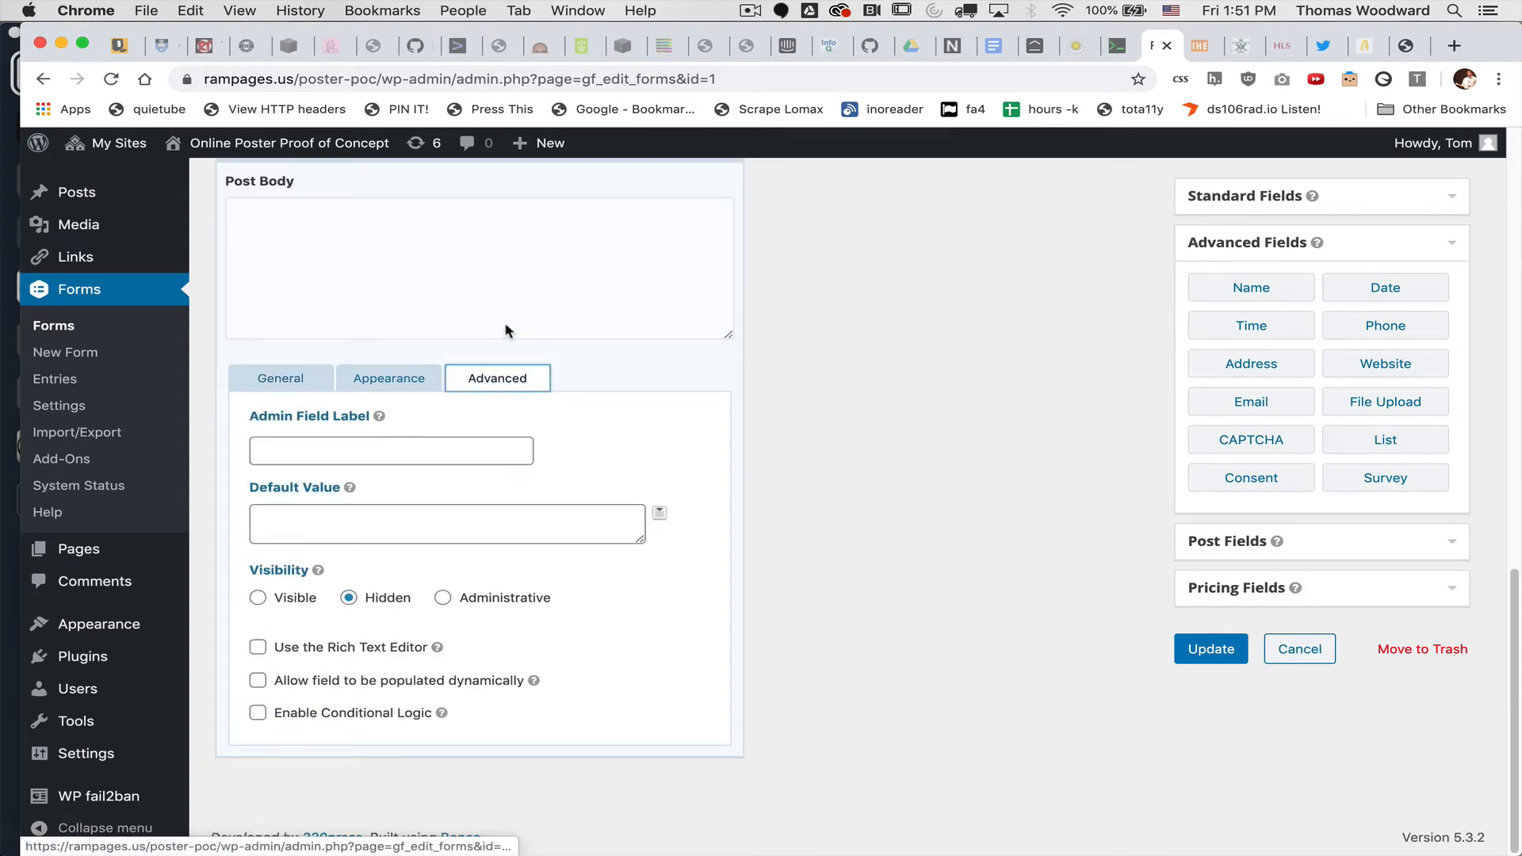
{"action": "left_click", "coordinate": [620, 442]}
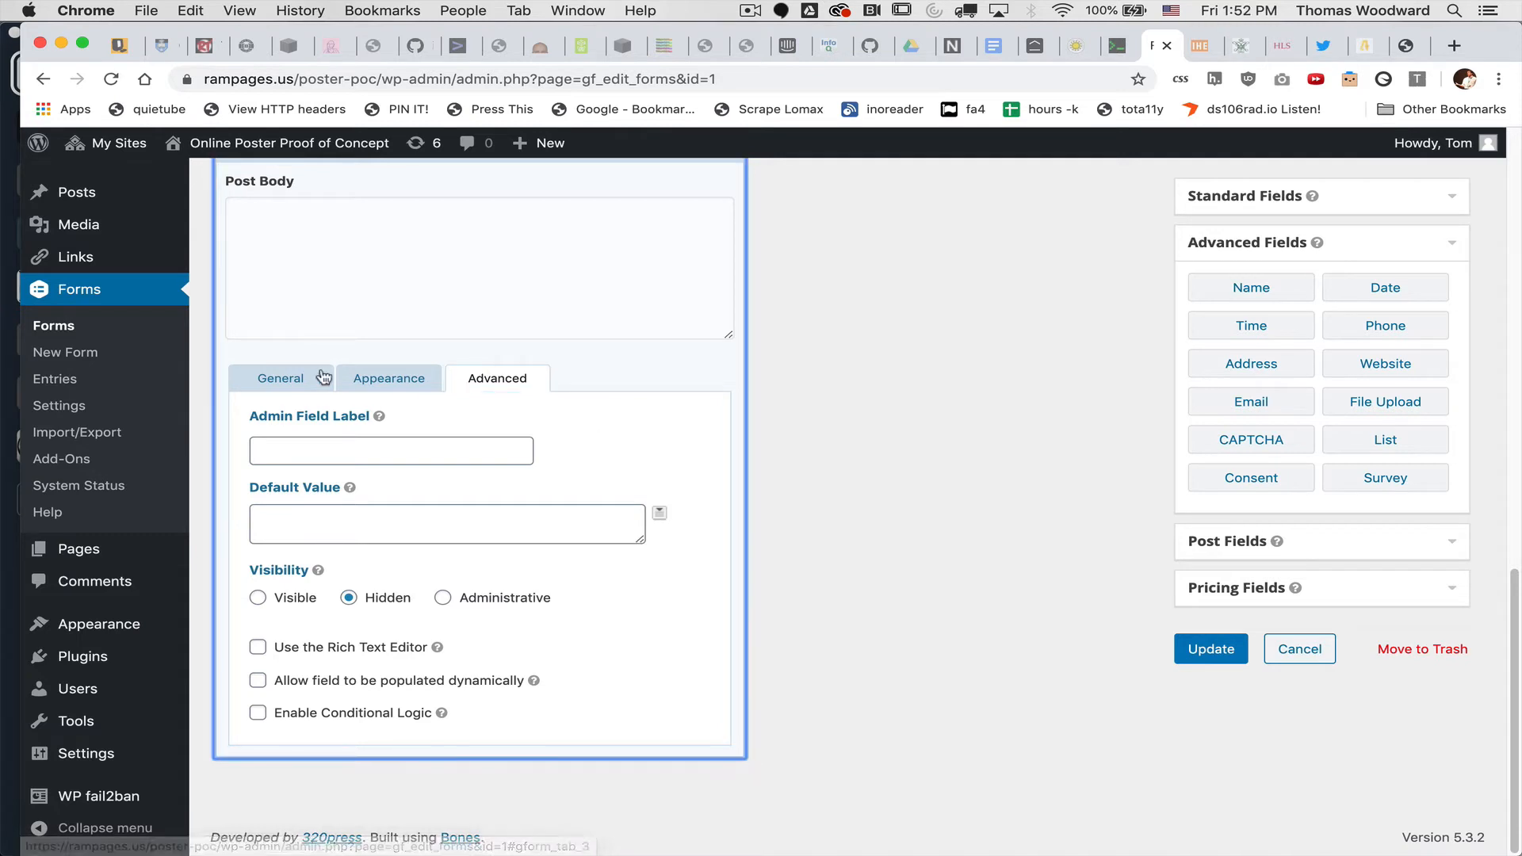
Step: Return to the Post Body field's general settings and view the available post status options without changing the selection
{"action": "left_click", "coordinate": [275, 379]}
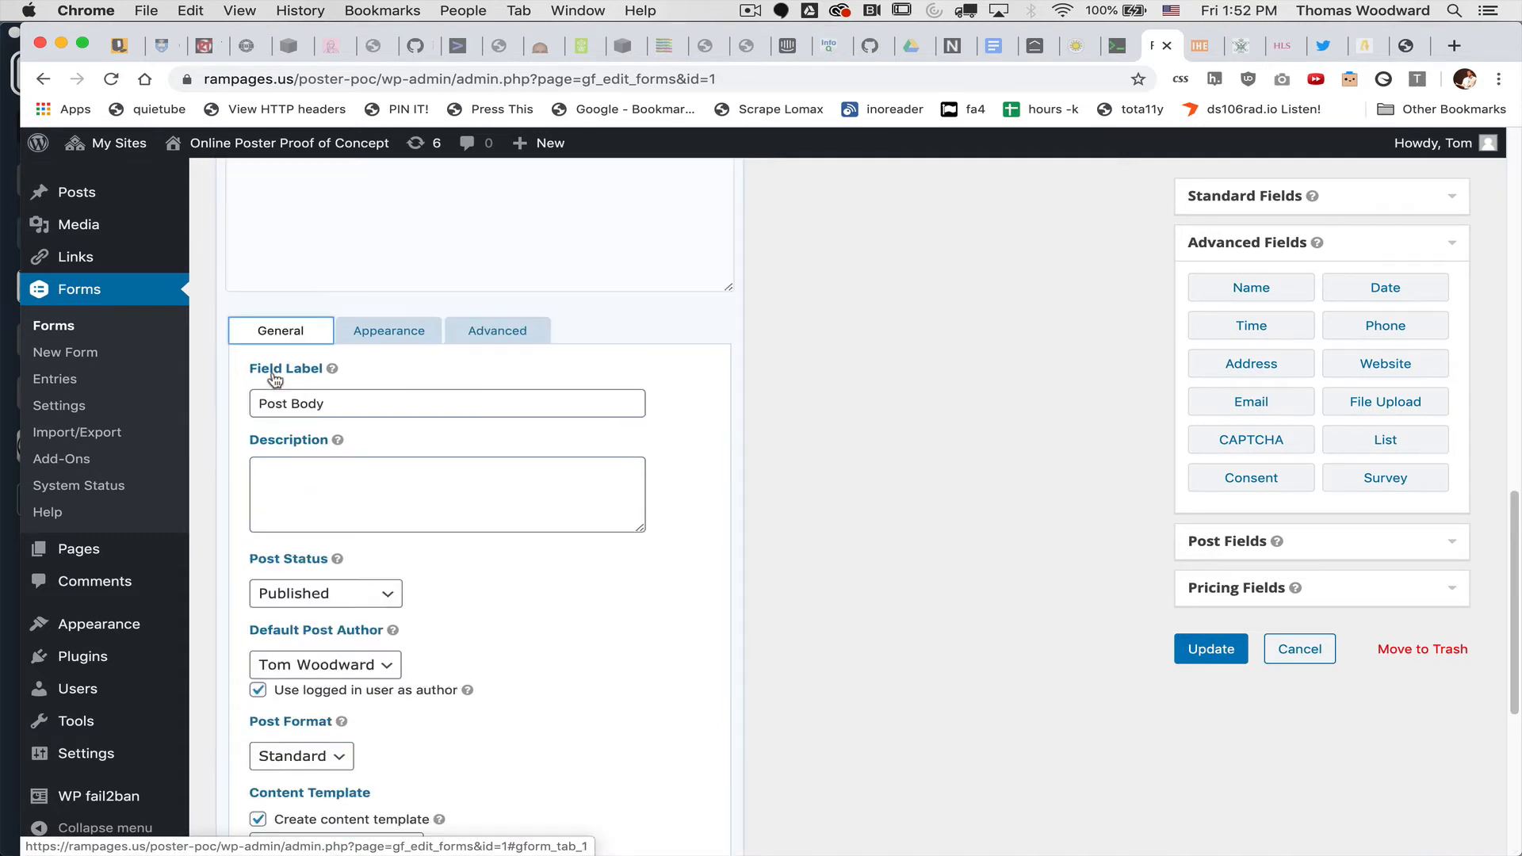
{"action": "scroll", "coordinate": [547, 638], "scroll_direction": "down", "scroll_amount": 3}
{"action": "scroll", "coordinate": [548, 639], "scroll_direction": "down", "scroll_amount": 1}
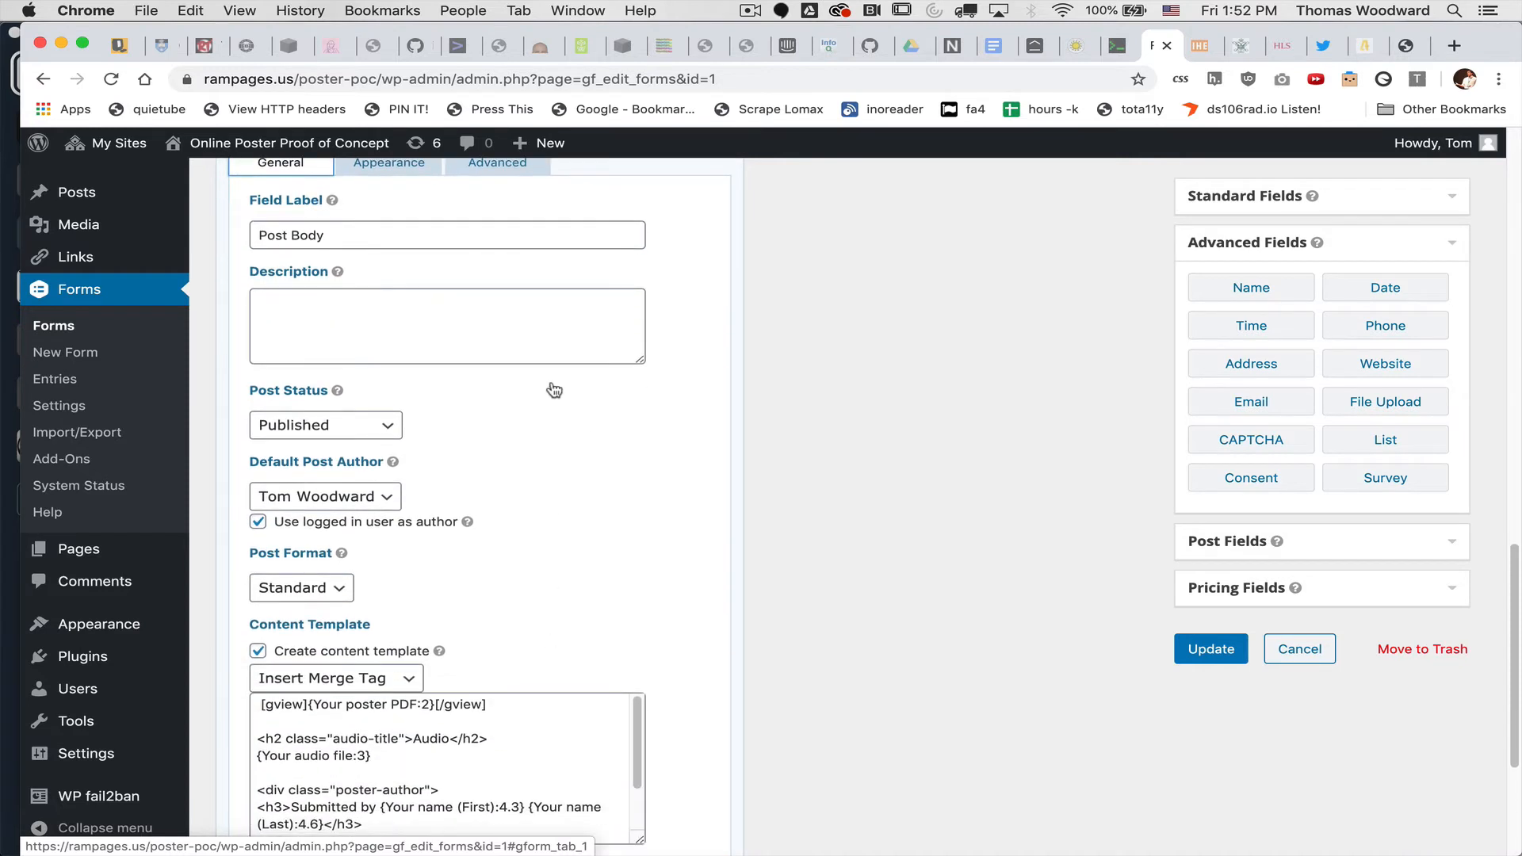
{"action": "left_click", "coordinate": [389, 432]}
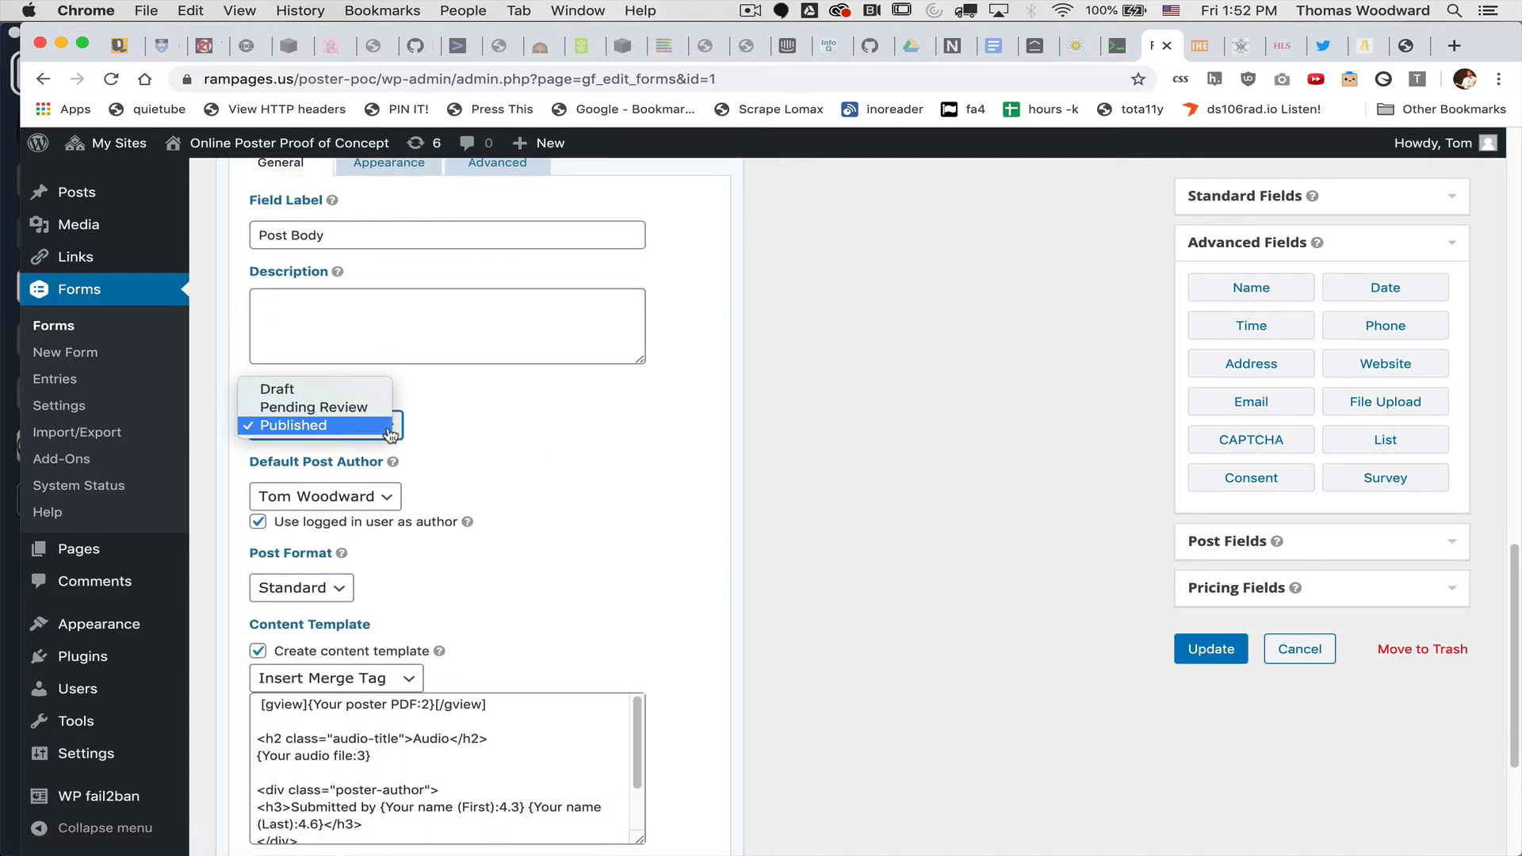
{"action": "left_click", "coordinate": [564, 469]}
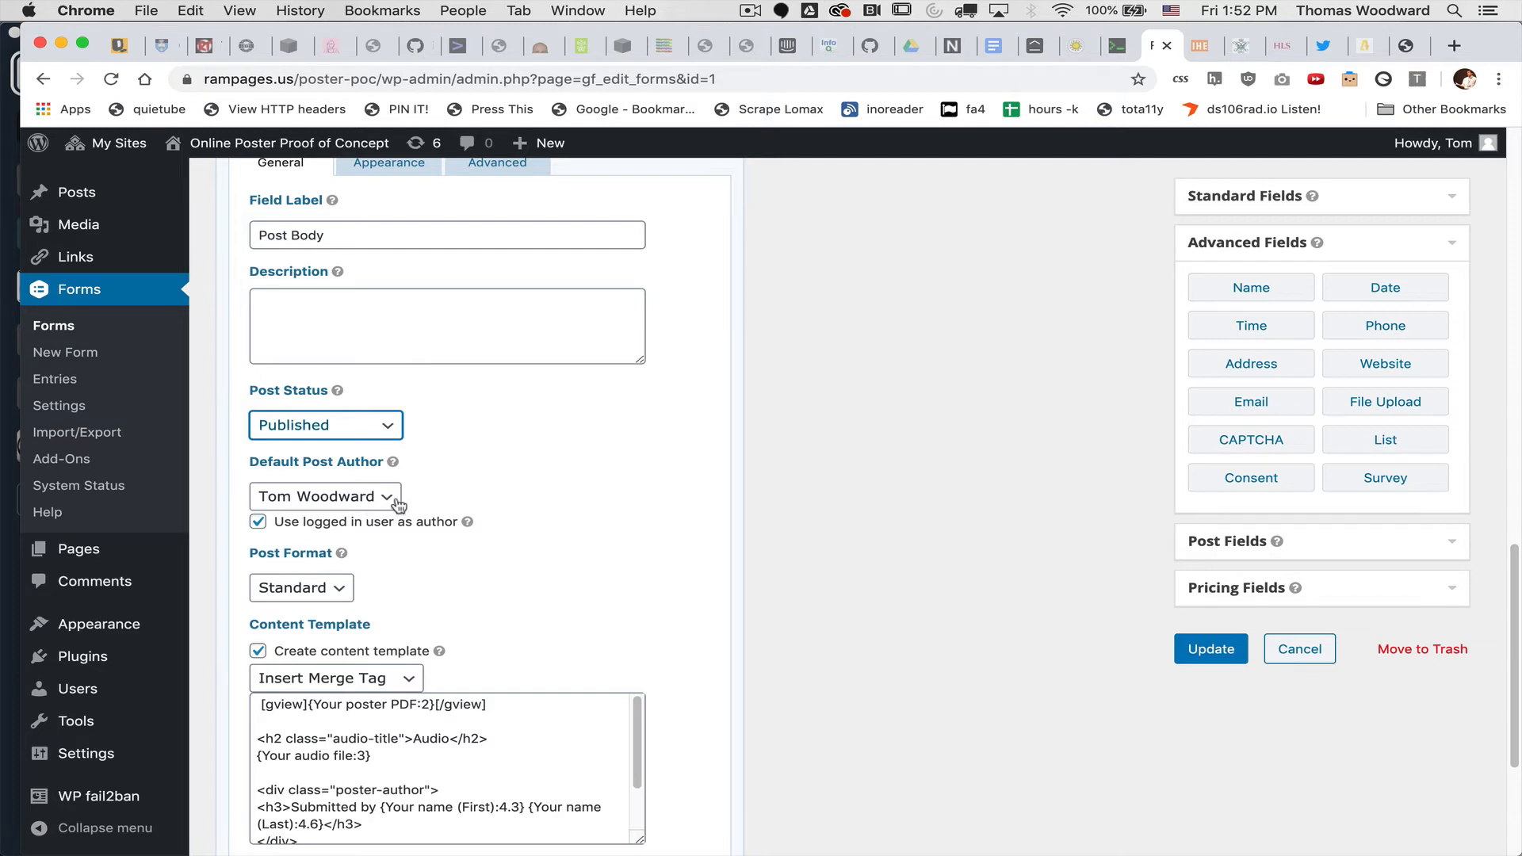
Step: Examine the Post Body field's content template, highlighting the line with the Audio heading
{"action": "scroll", "coordinate": [568, 516], "scroll_direction": "down", "scroll_amount": 2}
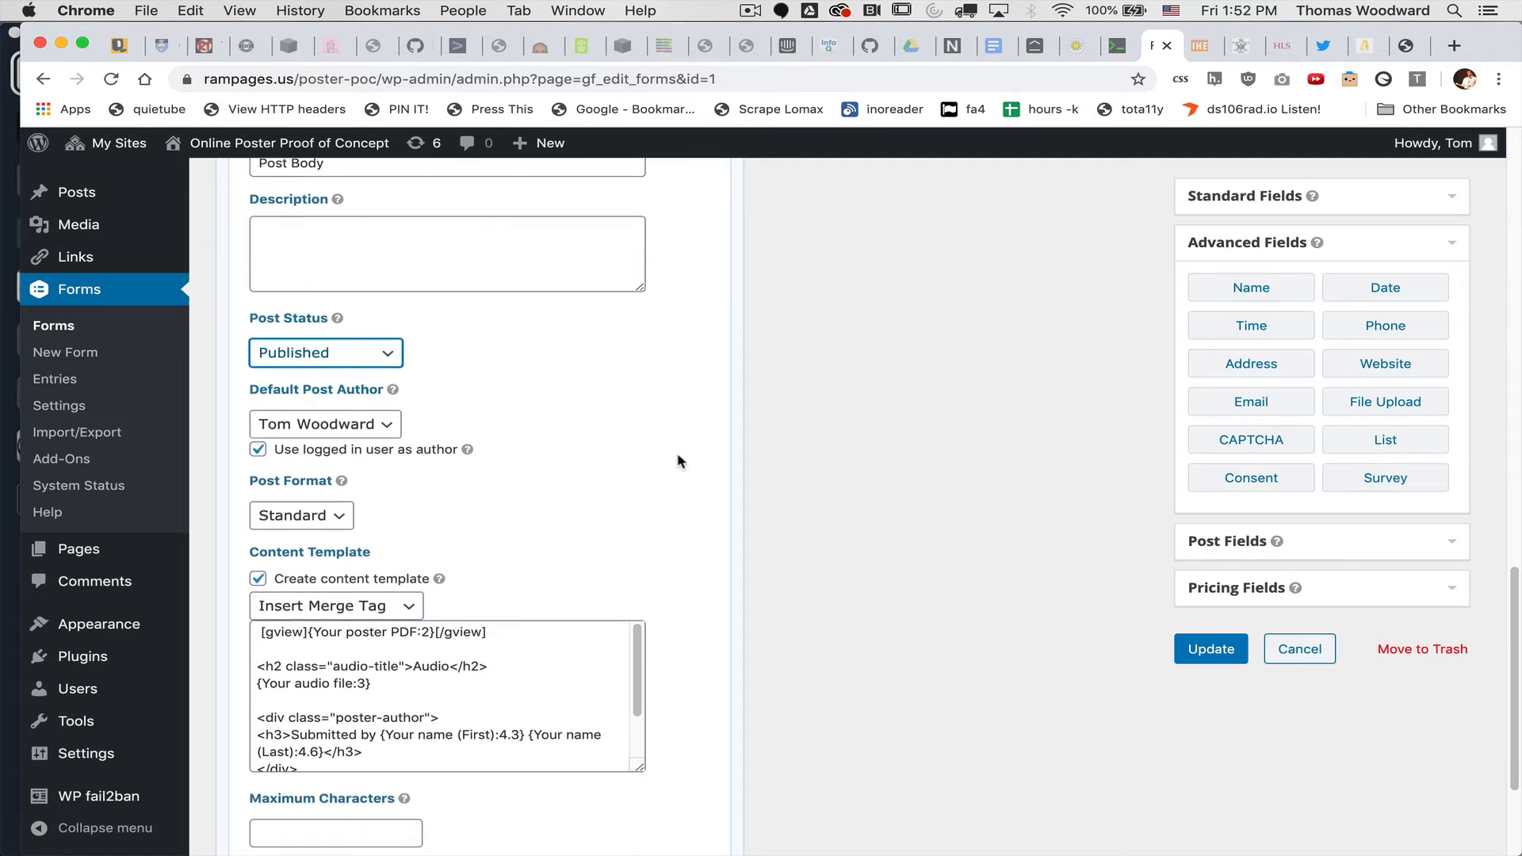
{"action": "scroll", "coordinate": [678, 461], "scroll_direction": "down", "scroll_amount": 4}
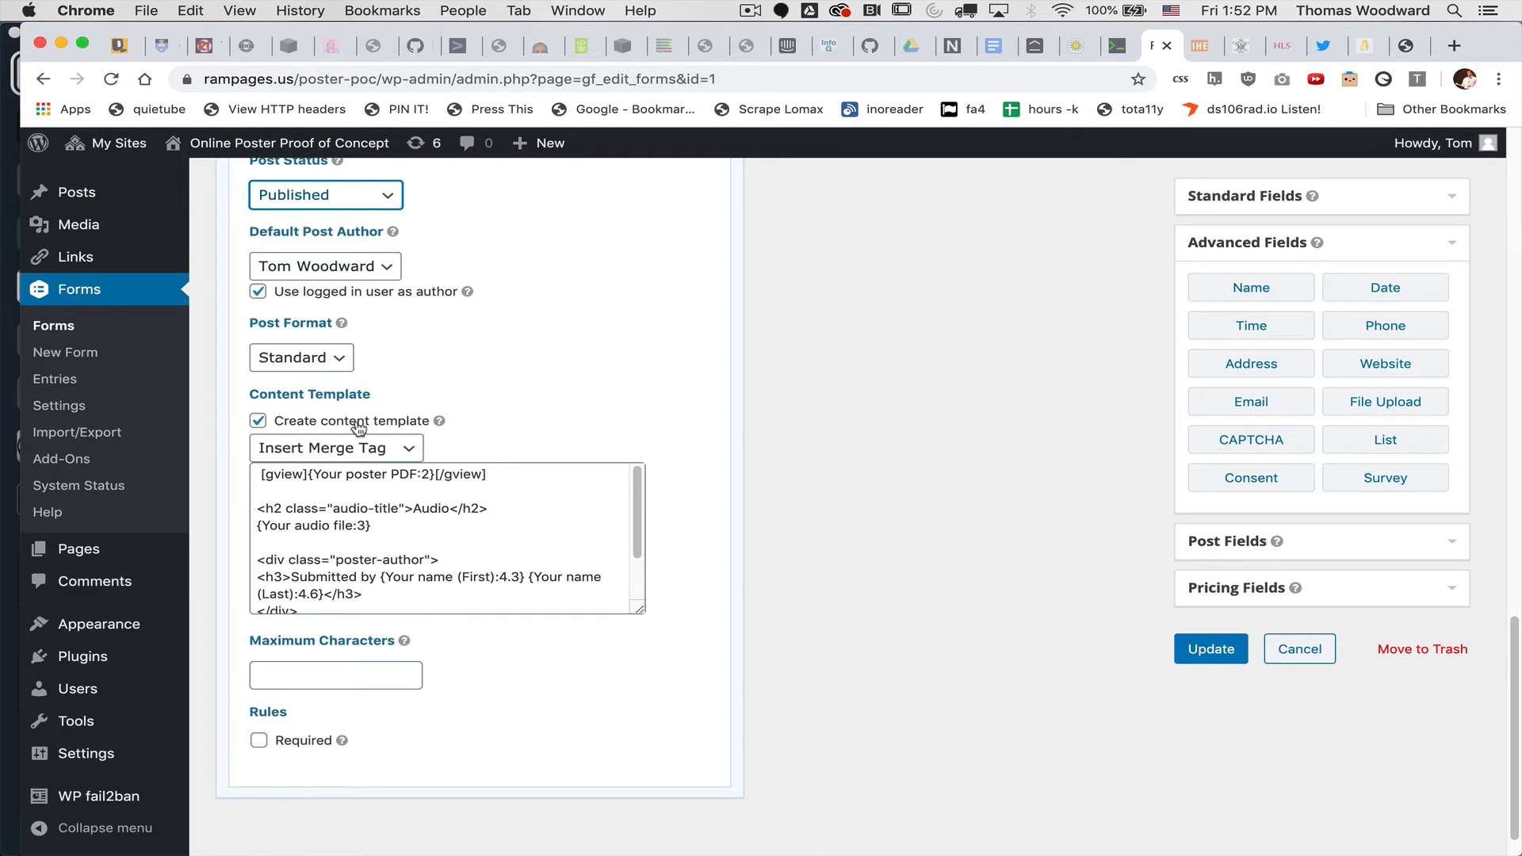
{"action": "left_click", "coordinate": [398, 479]}
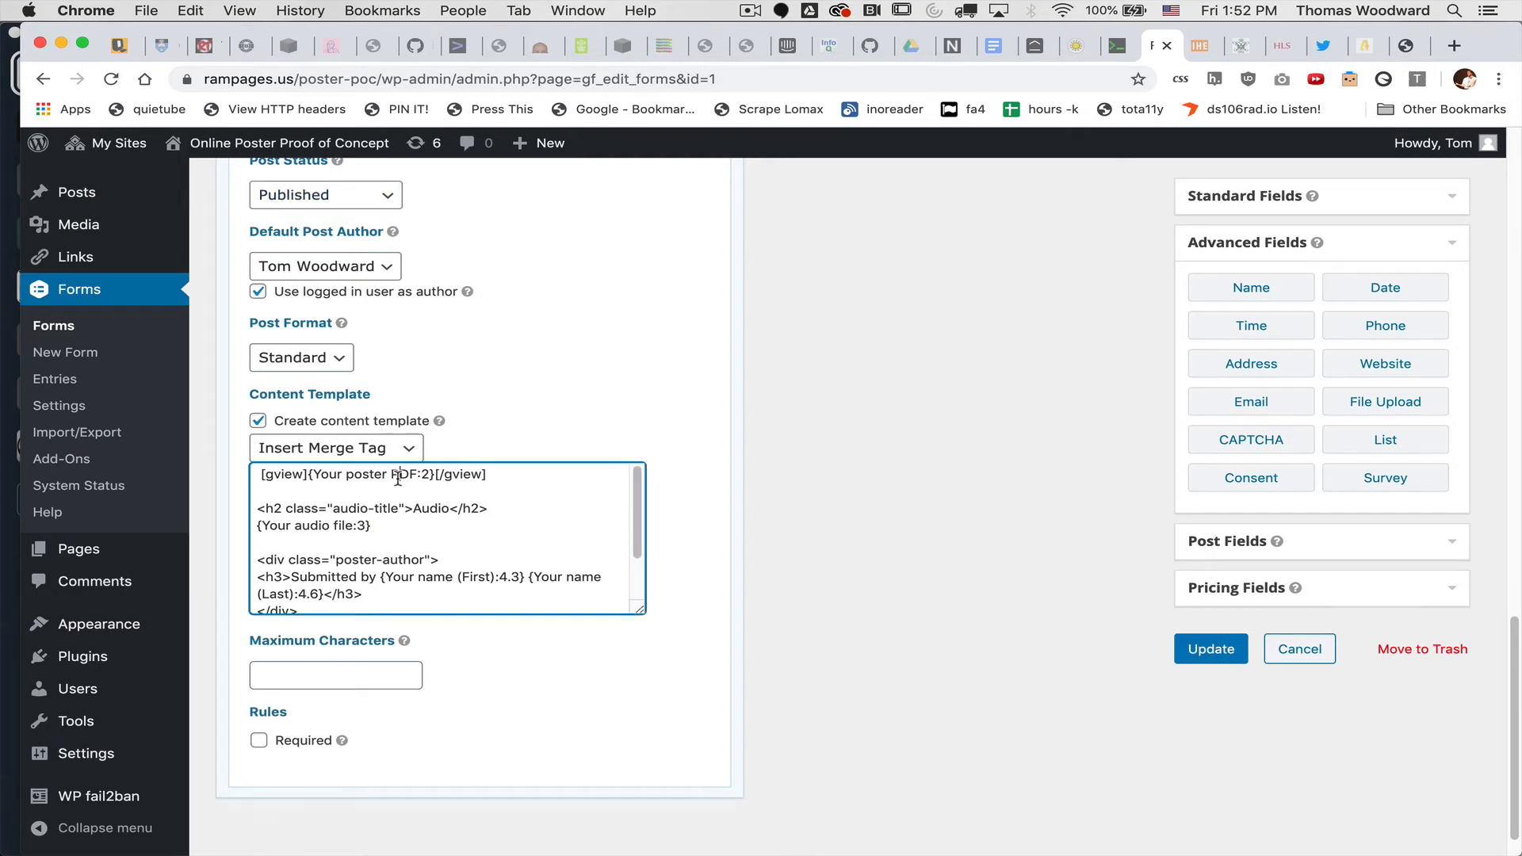
{"action": "scroll", "coordinate": [398, 479], "scroll_direction": "up", "scroll_amount": 1}
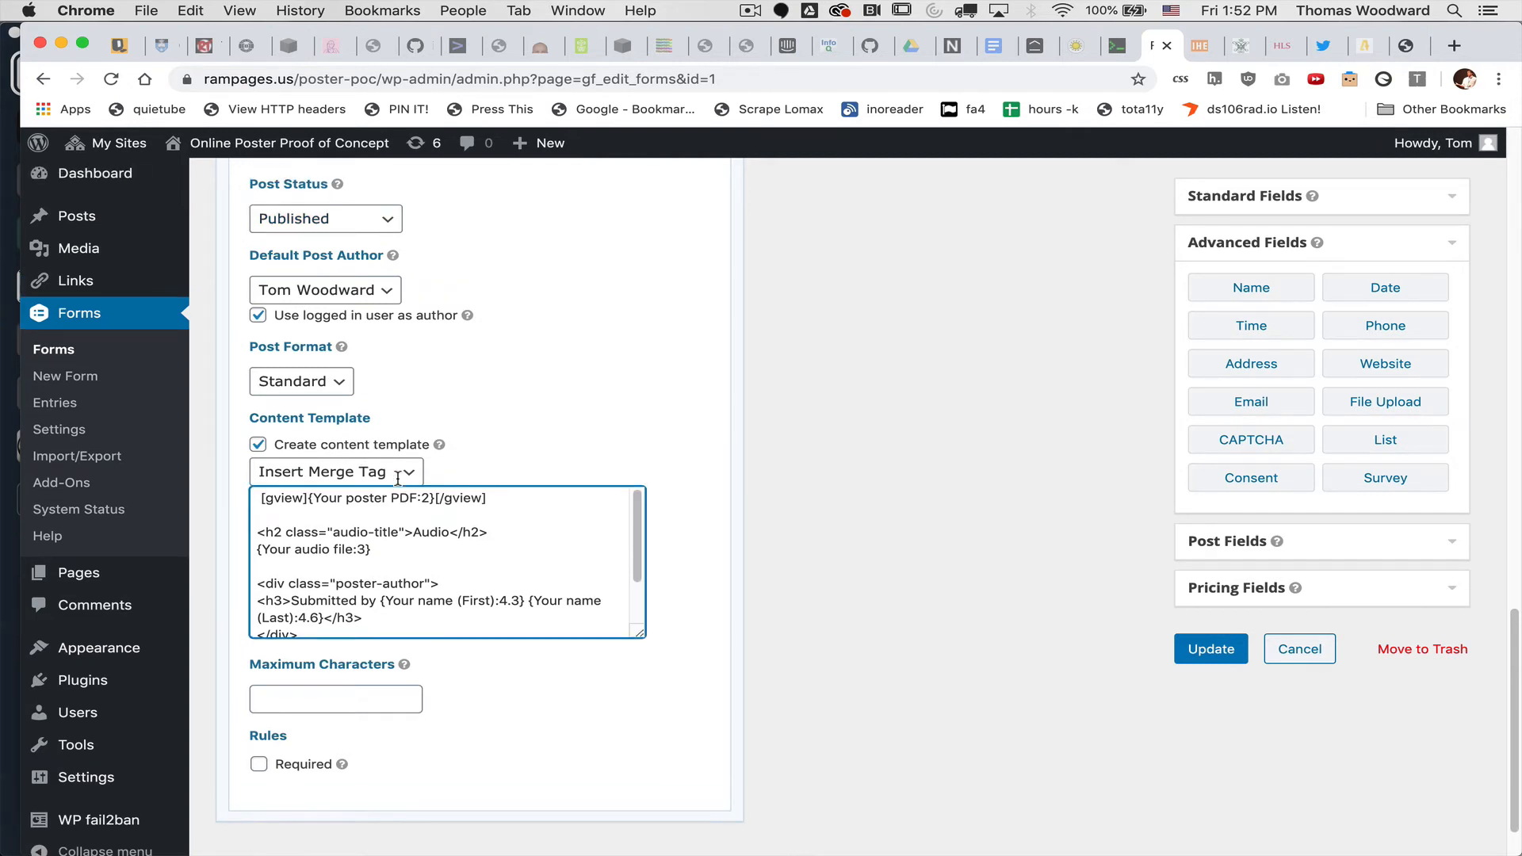
{"action": "triple_click", "coordinate": [399, 539]}
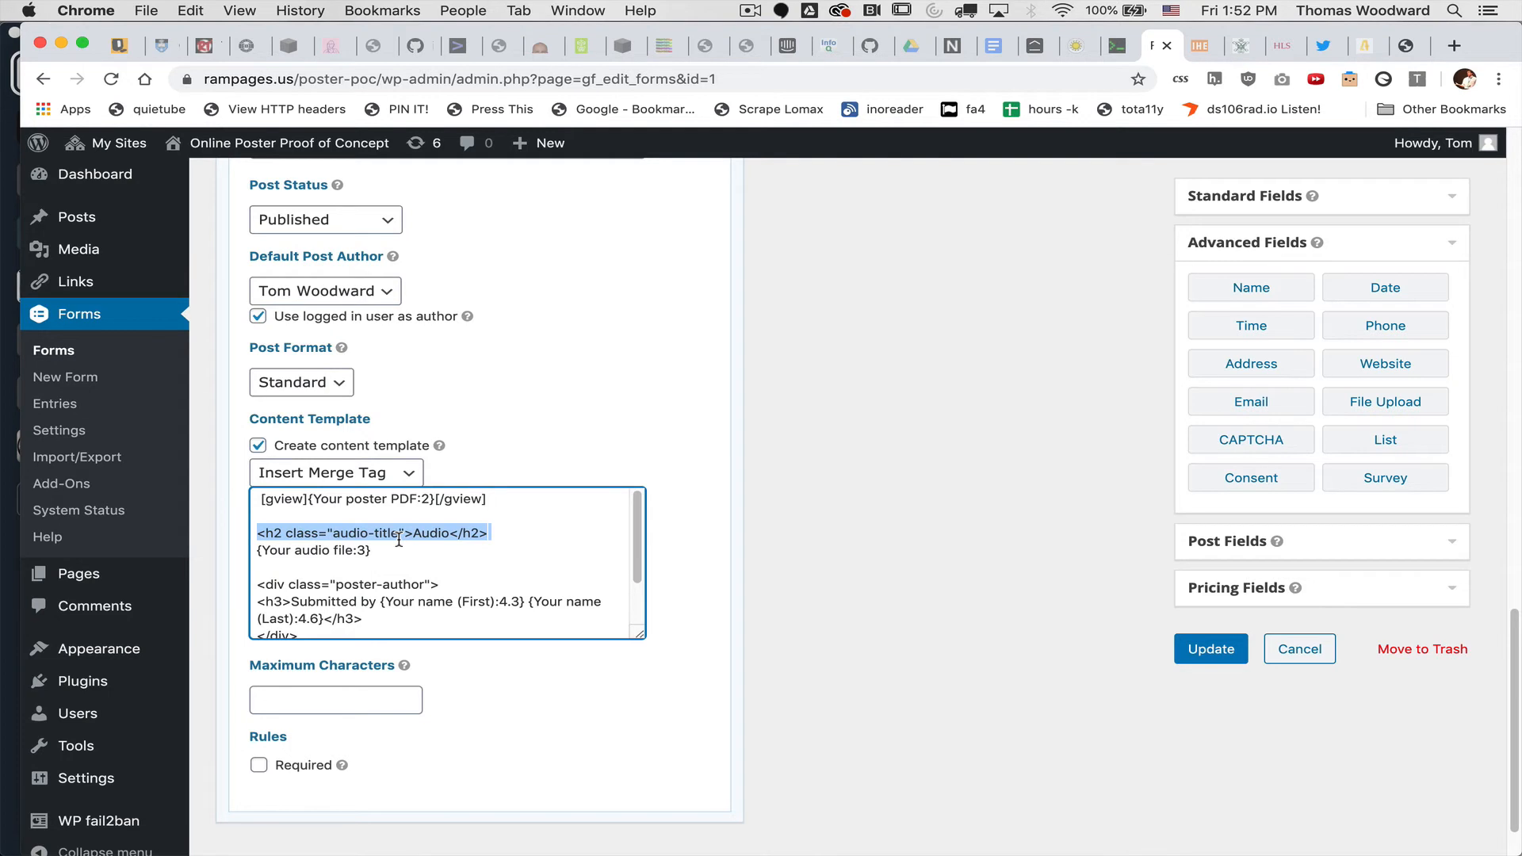
Step: View the merge tags available for the Post Body content template without inserting one
{"action": "double_click", "coordinate": [399, 539]}
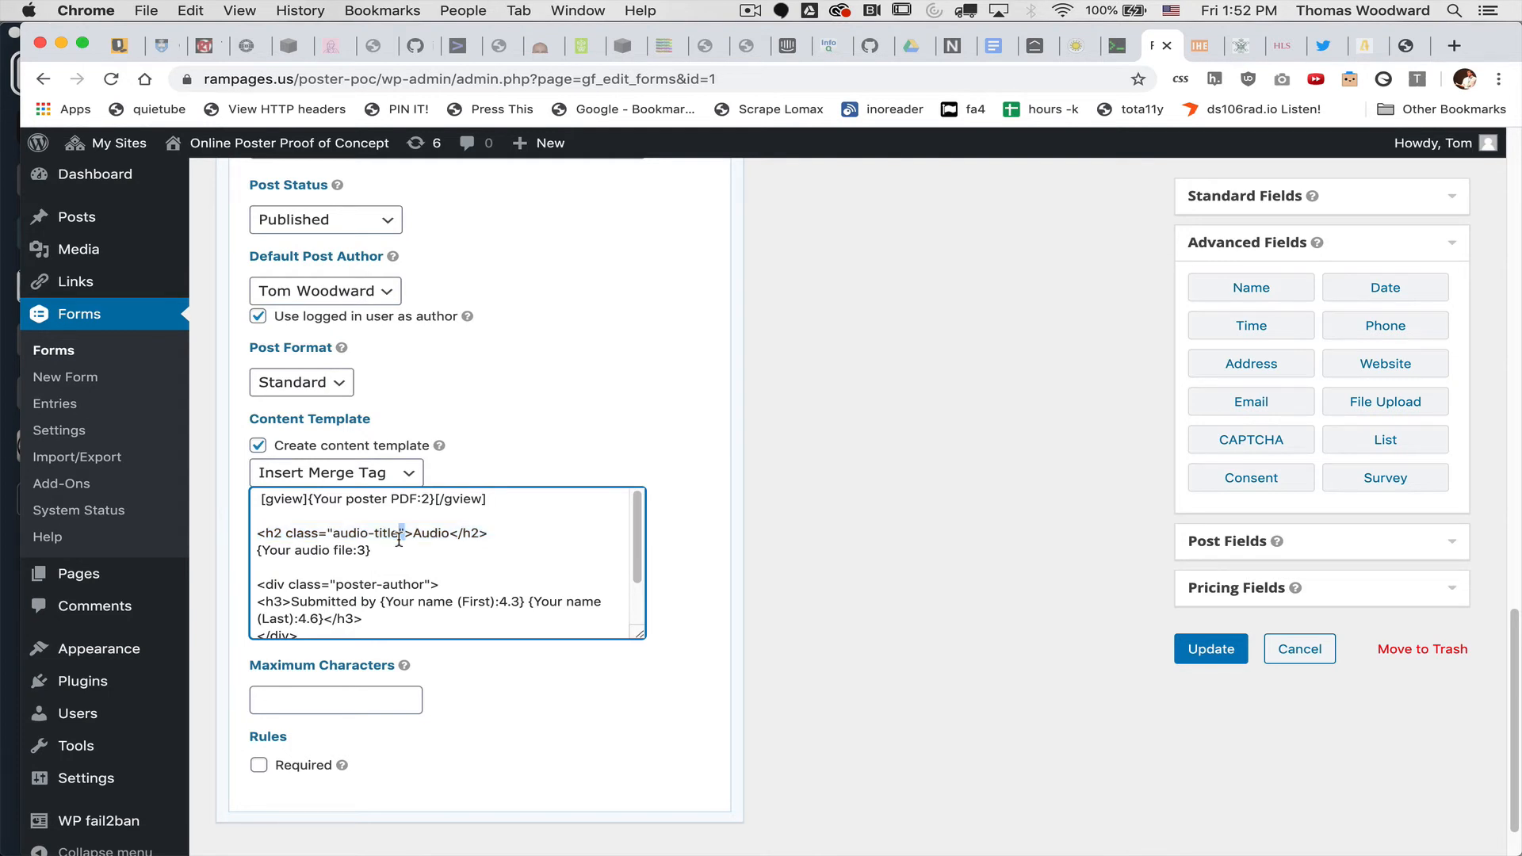
{"action": "left_click", "coordinate": [401, 474]}
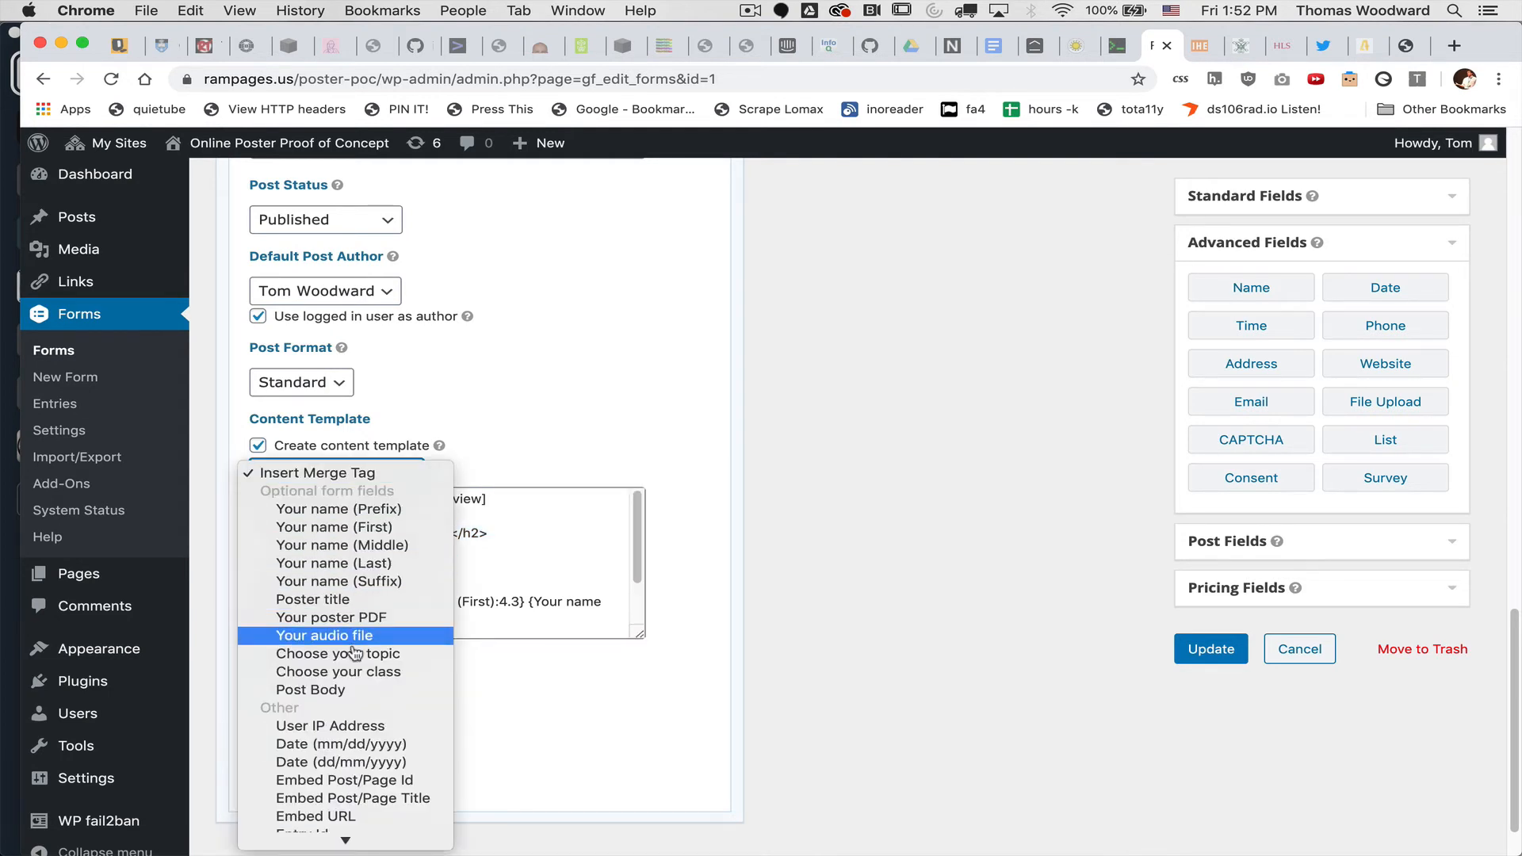
{"action": "left_click", "coordinate": [547, 578]}
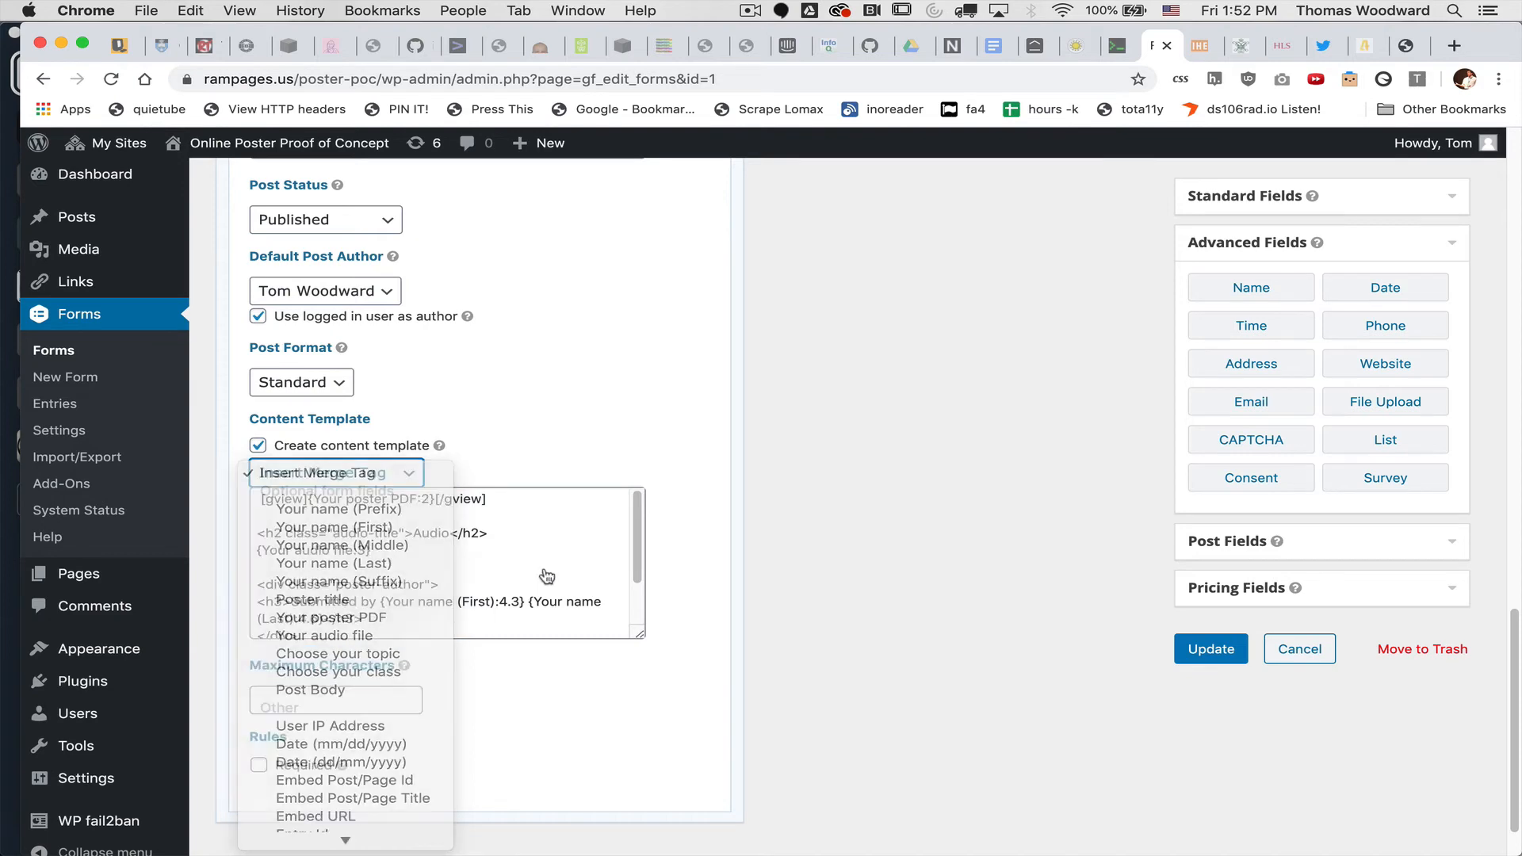
Step: Insert the Poster title merge tag on its own line between the gview line and the Audio heading in the content template
{"action": "left_click", "coordinate": [509, 501]}
{"action": "key", "text": "Return"}
{"action": "key", "text": "Return"}
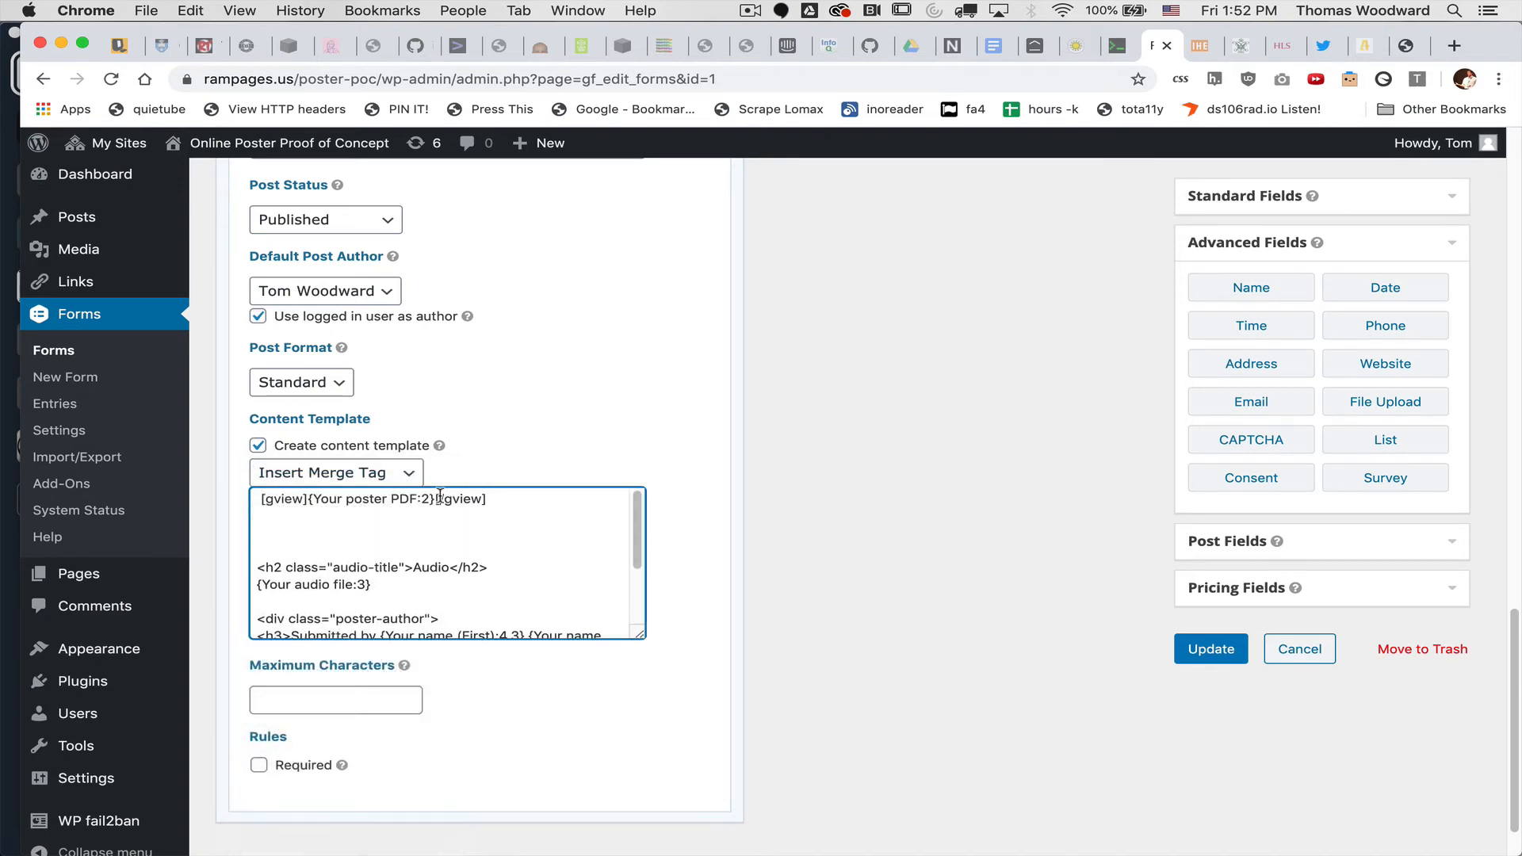
{"action": "left_click", "coordinate": [394, 476]}
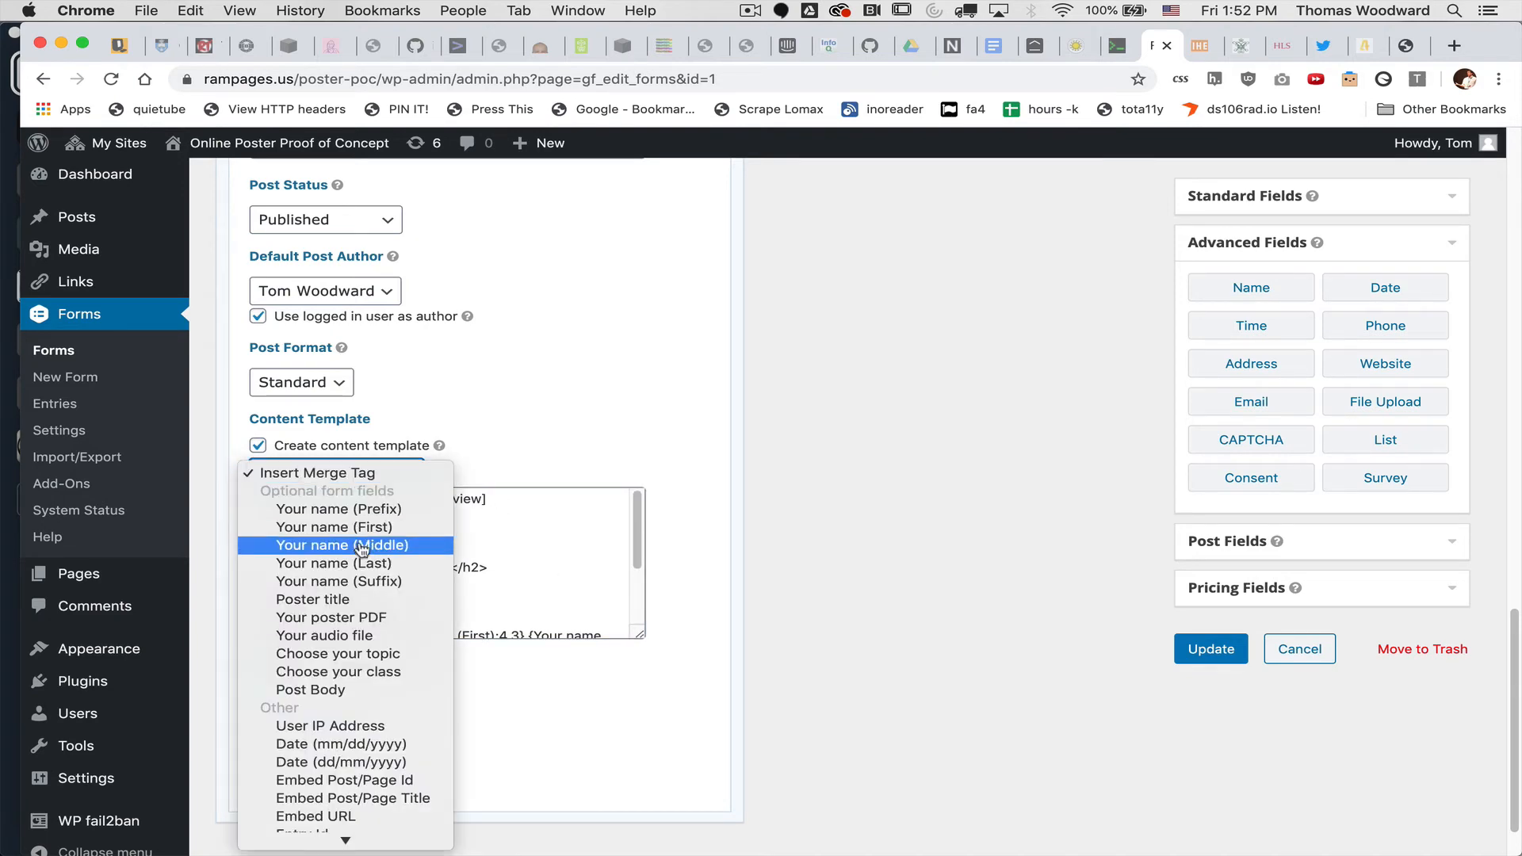
{"action": "left_click", "coordinate": [349, 600]}
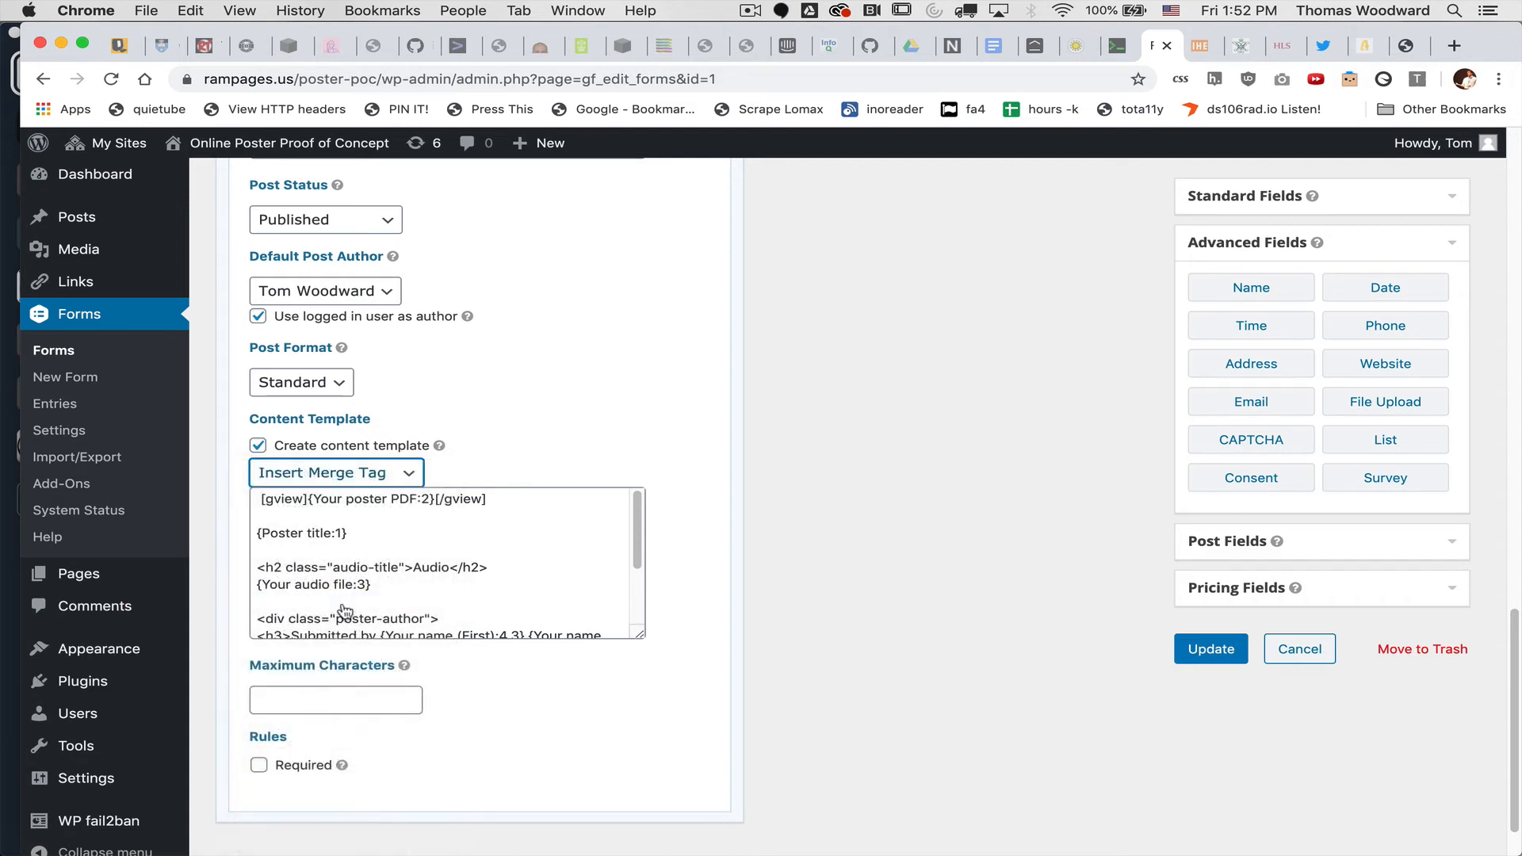
Step: Remove the Poster title merge tag and its extra blank lines from the content template
{"action": "left_click", "coordinate": [371, 543]}
{"action": "triple_click", "coordinate": [347, 537]}
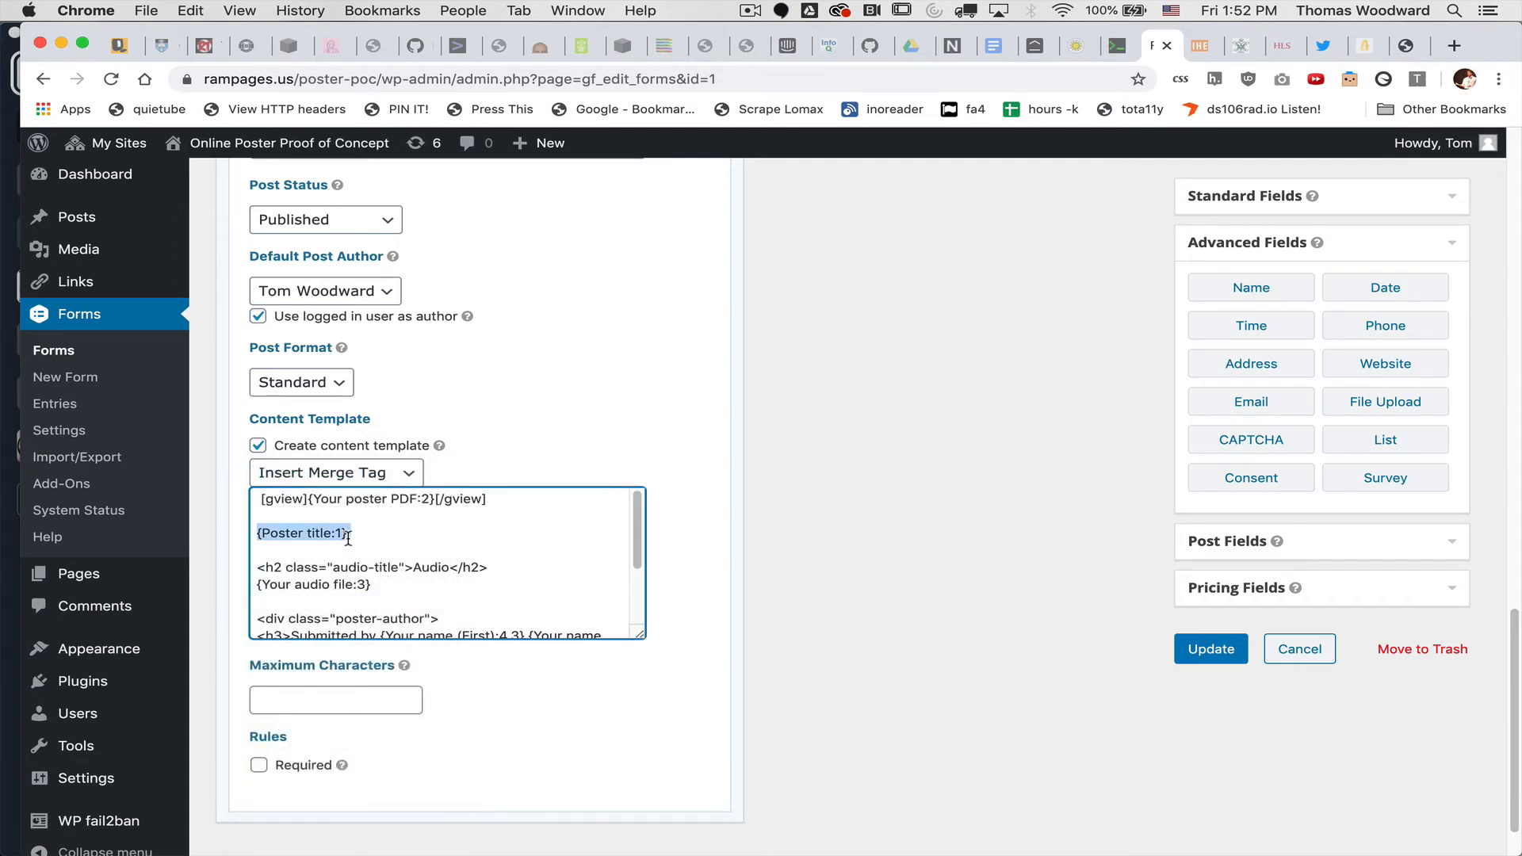
{"action": "key", "text": "BackSpace"}
{"action": "key", "text": "BackSpace"}
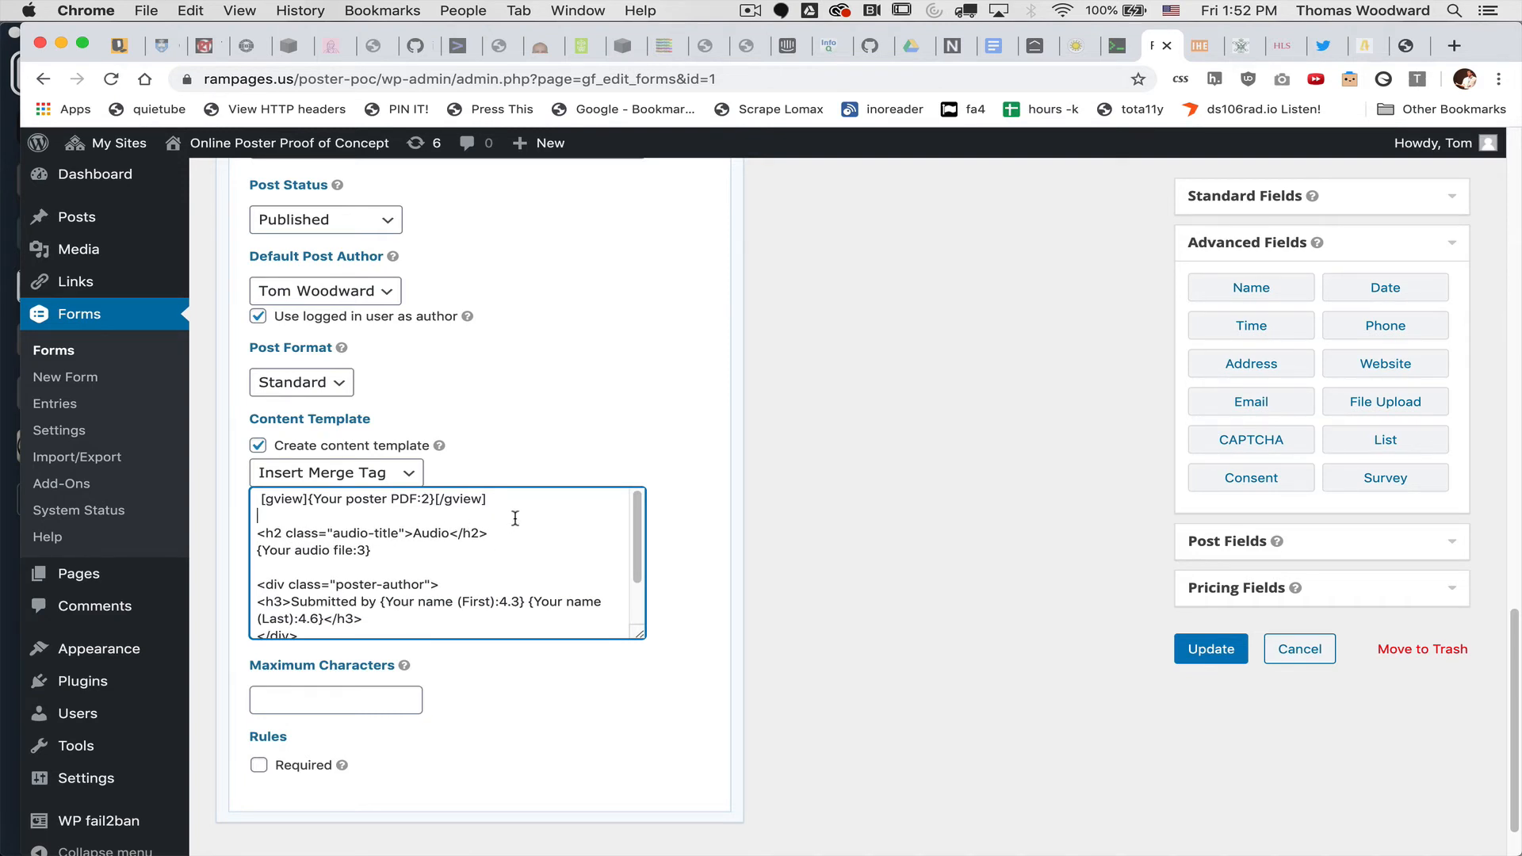
Step: Enlarge the content template box to show the whole template and examine the poster-author div with its h3 heading
{"action": "scroll", "coordinate": [516, 519], "scroll_direction": "down", "scroll_amount": 3}
{"action": "scroll", "coordinate": [514, 517], "scroll_direction": "up", "scroll_amount": 3}
{"action": "left_click_drag", "start_coordinate": [639, 635], "coordinate": [640, 747]}
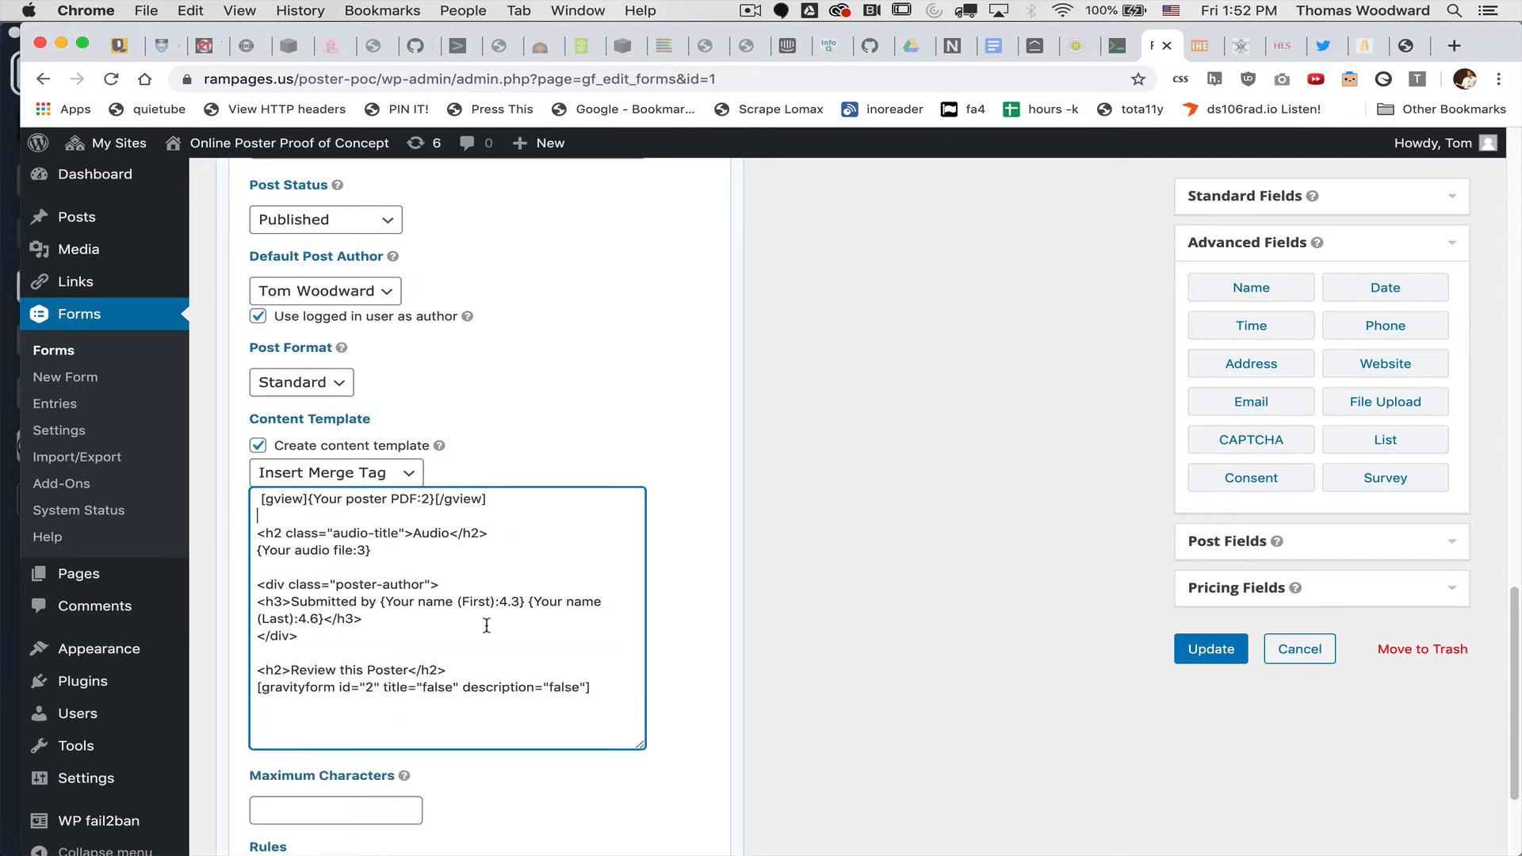
{"action": "triple_click", "coordinate": [354, 582]}
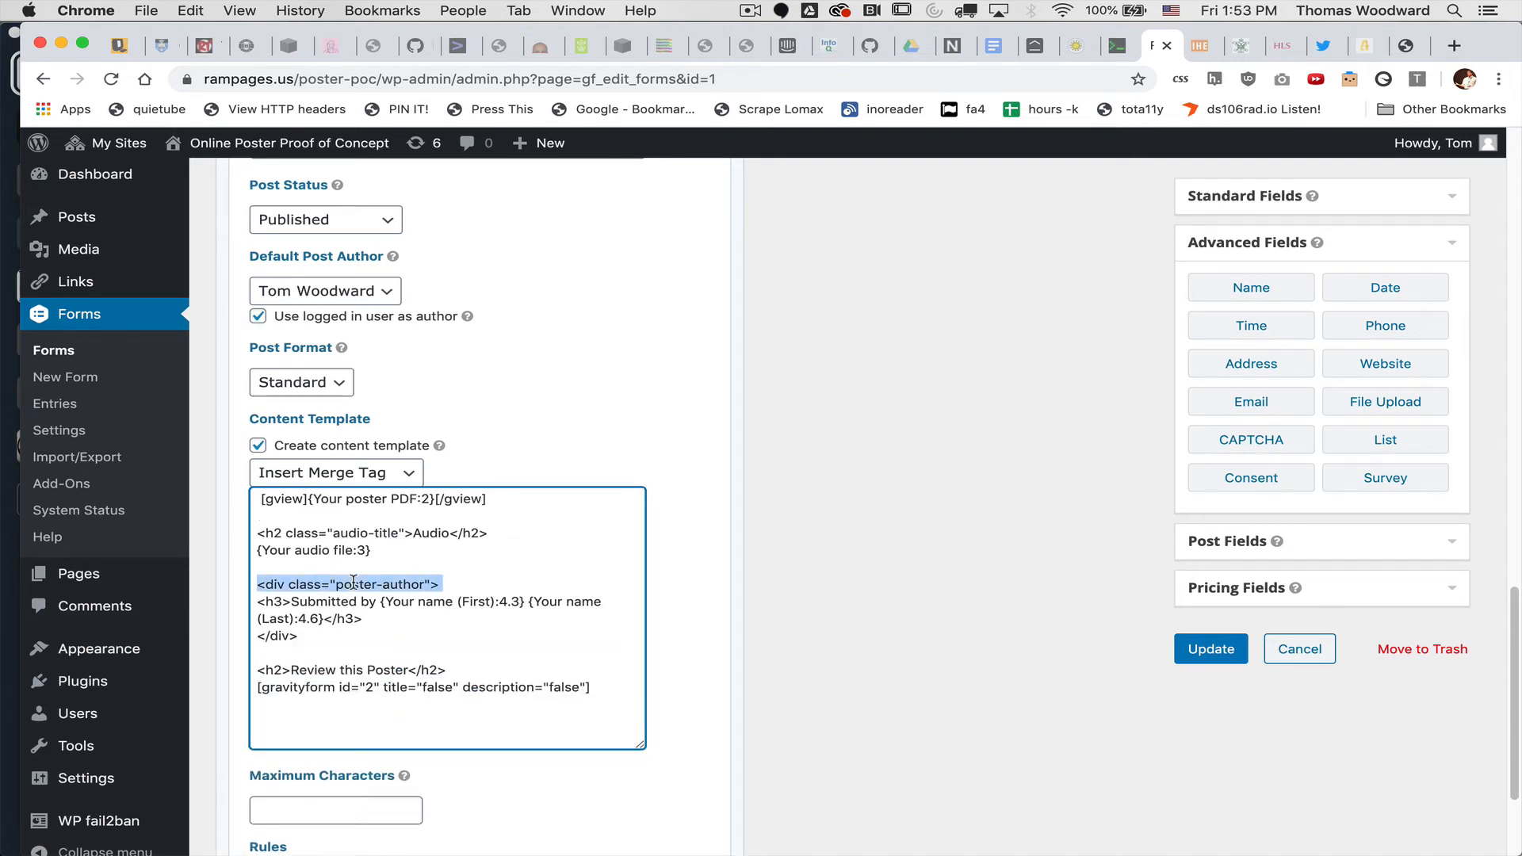
{"action": "double_click", "coordinate": [272, 602]}
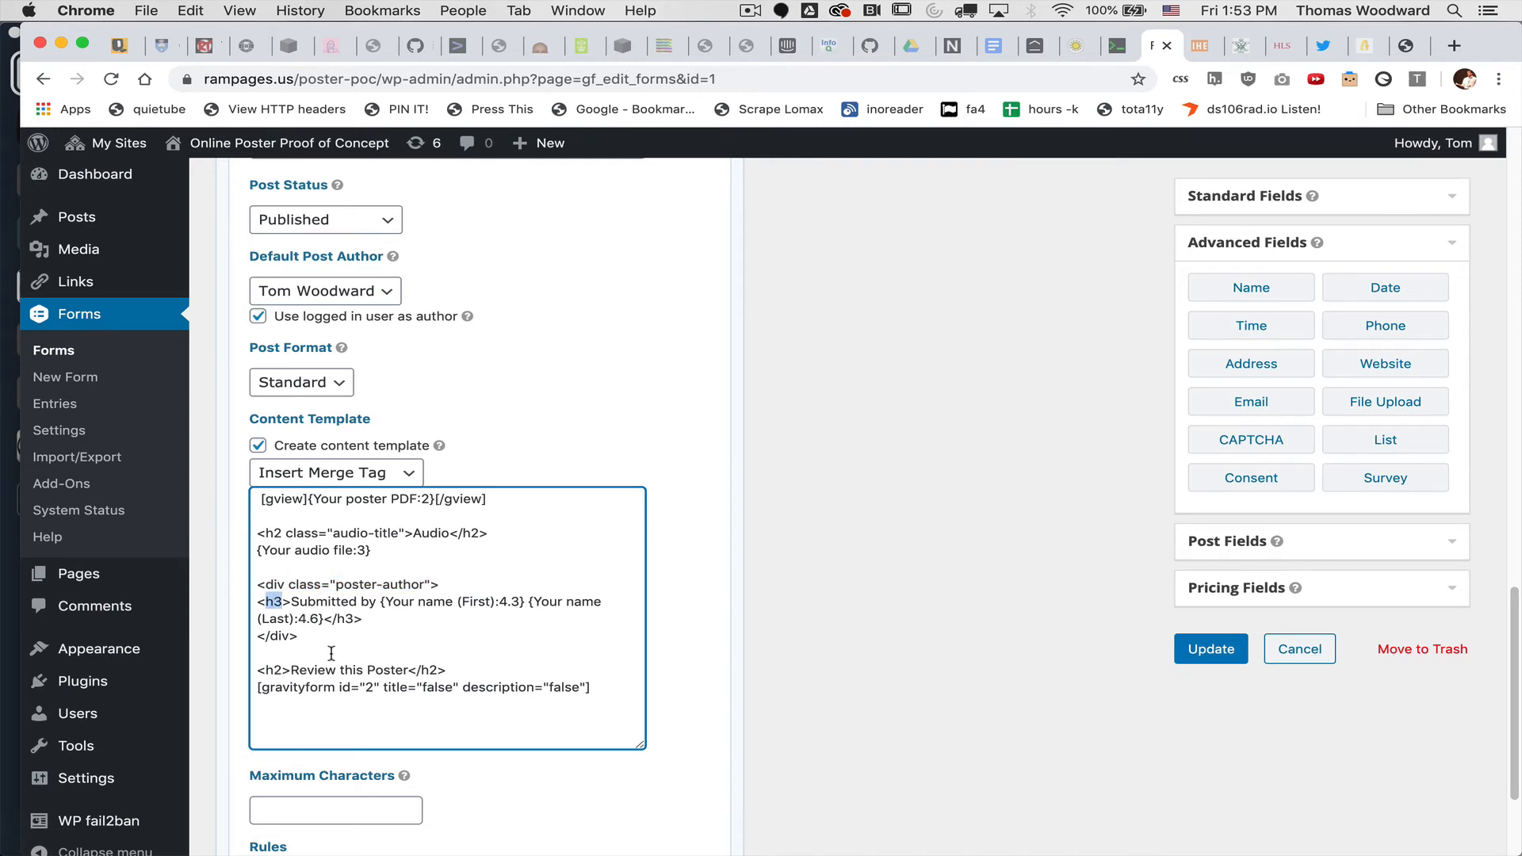
Step: Examine the gview shortcode line in the content template, highlighting its opening tag and the enclosed Your poster PDF merge tag
{"action": "left_click", "coordinate": [393, 533]}
{"action": "left_click_drag", "start_coordinate": [307, 501], "coordinate": [249, 503]}
{"action": "left_click_drag", "start_coordinate": [487, 499], "coordinate": [257, 504]}
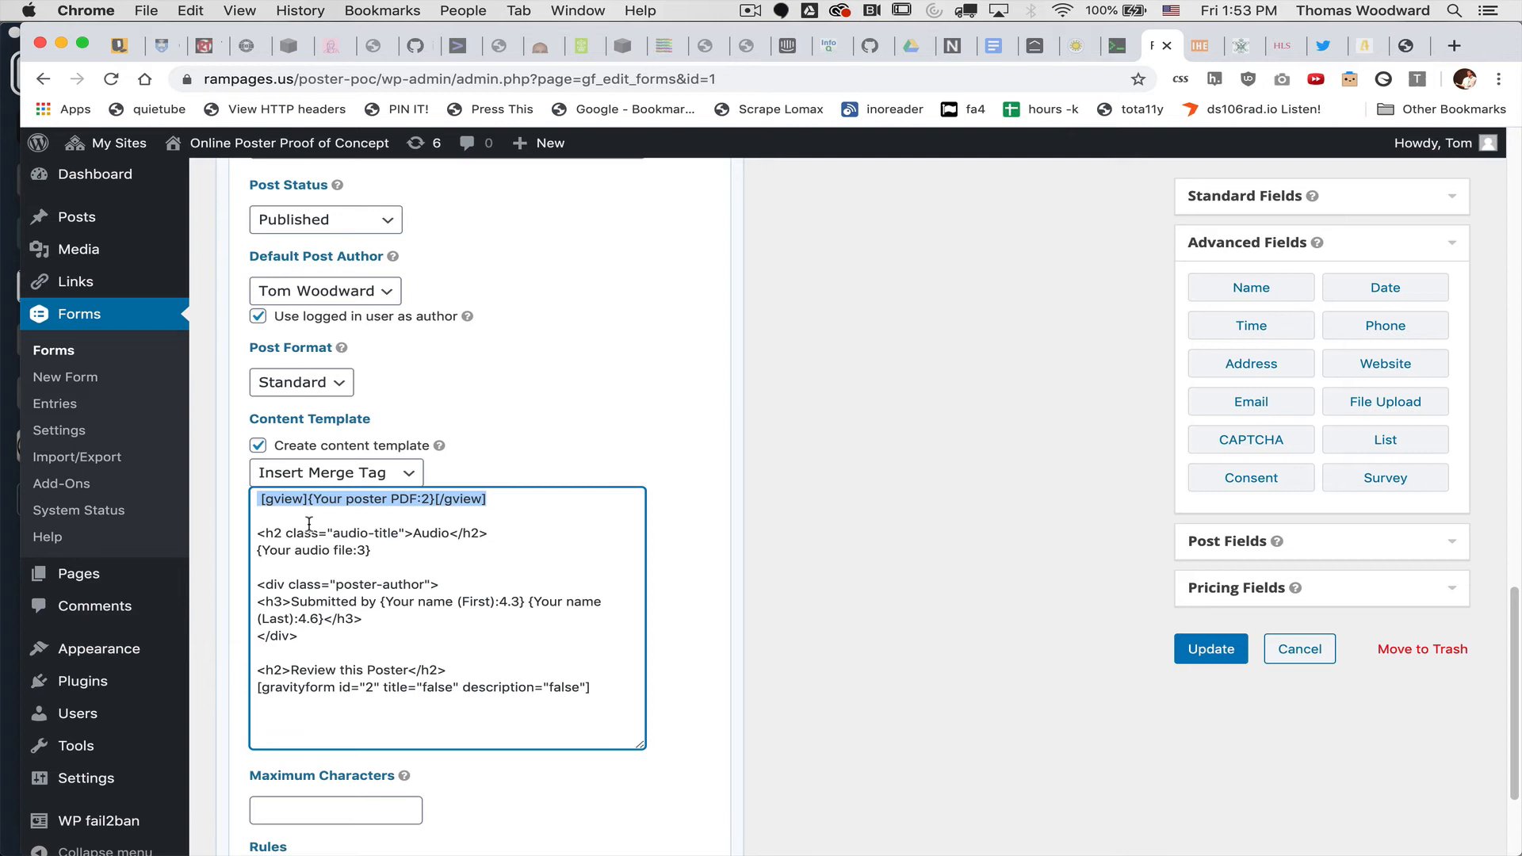
{"action": "left_click", "coordinate": [402, 563]}
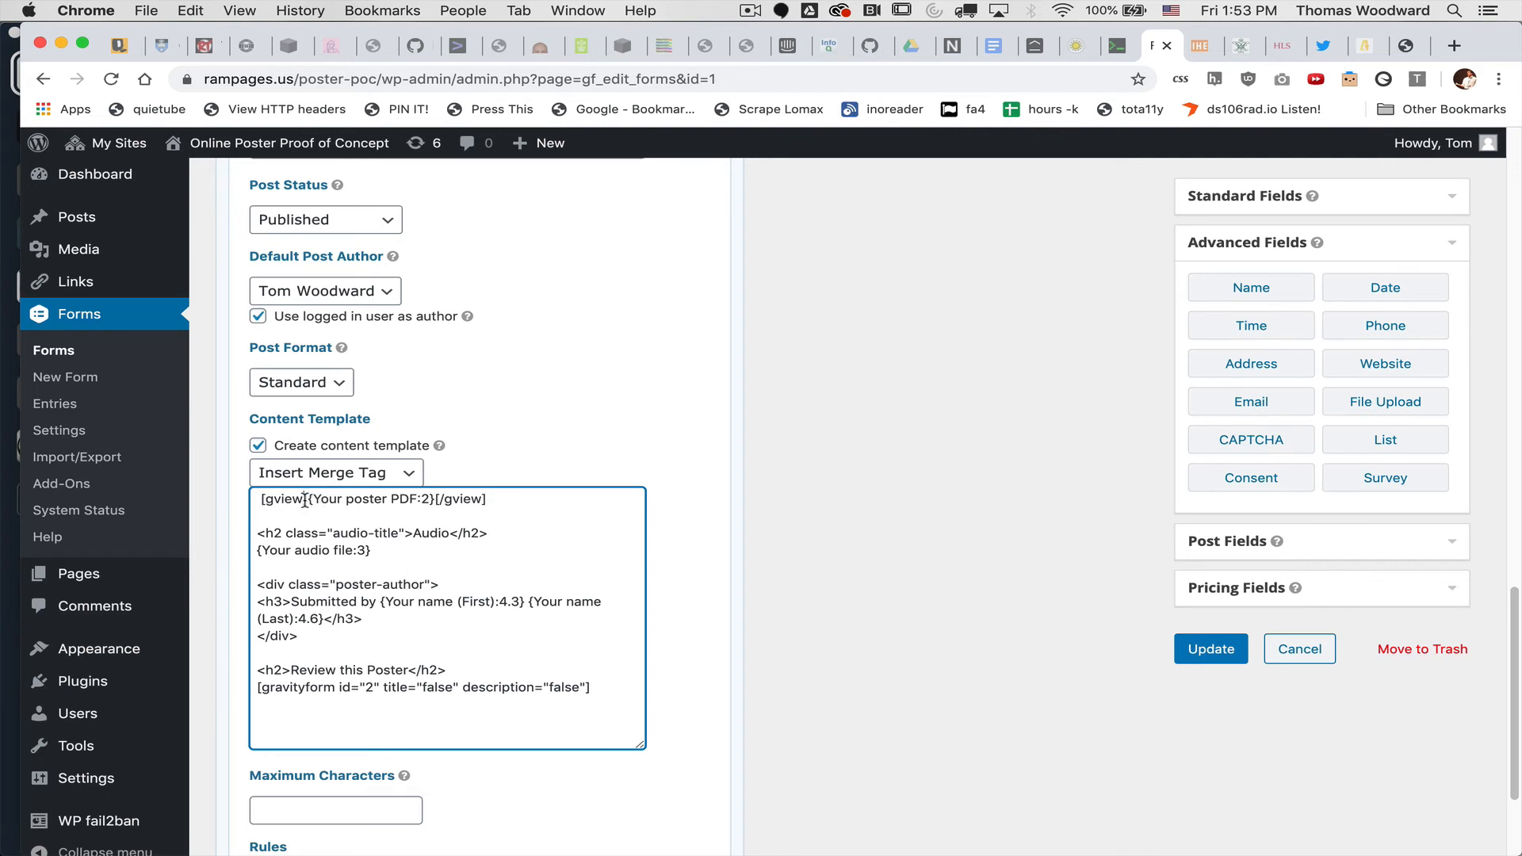
{"action": "left_click_drag", "start_coordinate": [307, 500], "coordinate": [252, 502]}
{"action": "left_click_drag", "start_coordinate": [434, 498], "coordinate": [308, 501]}
{"action": "left_click", "coordinate": [409, 497]}
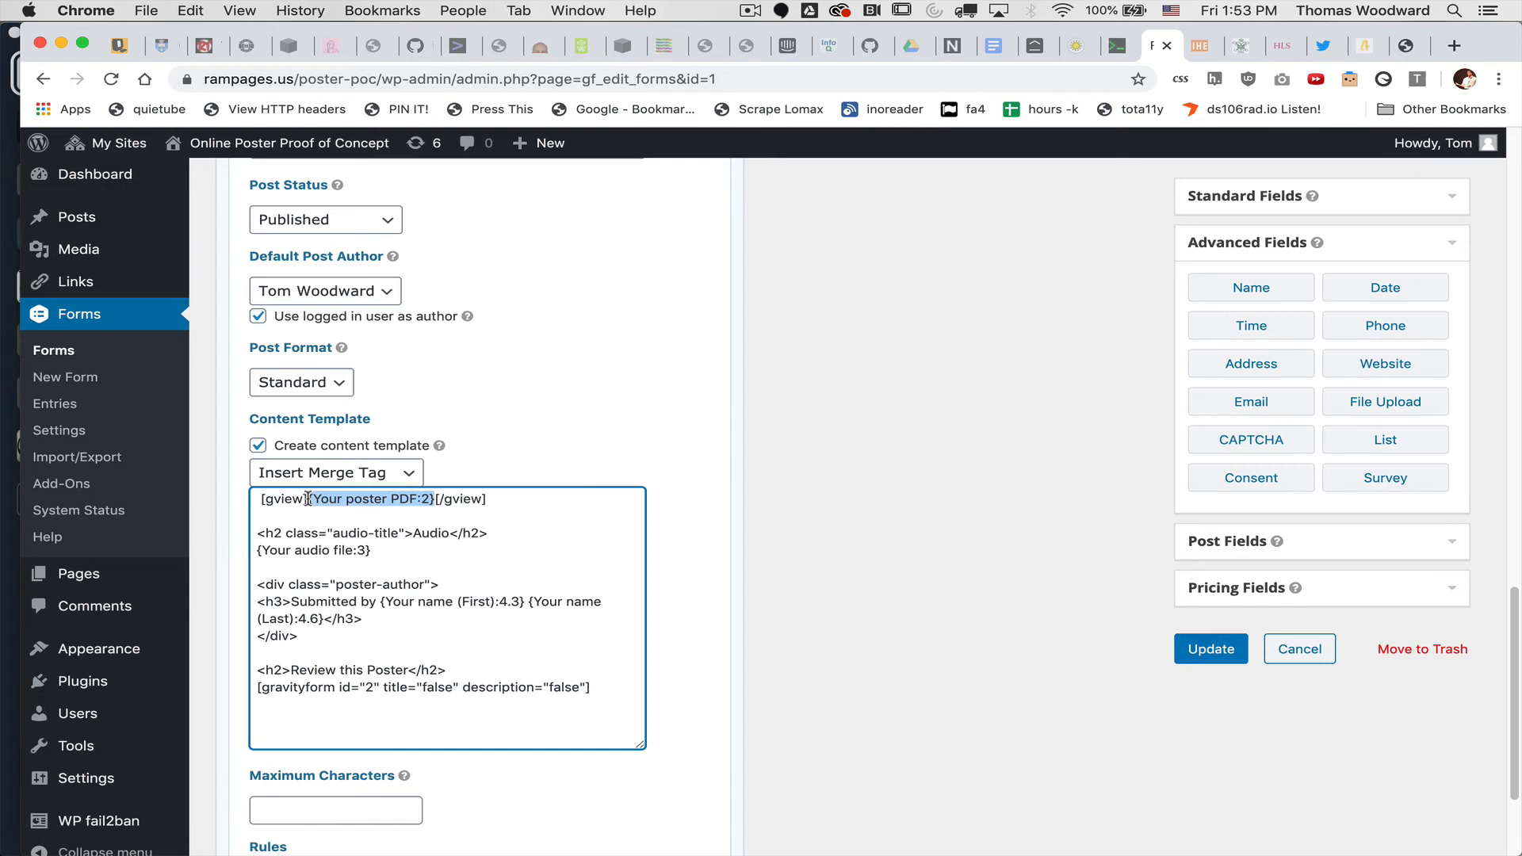
{"action": "left_click", "coordinate": [454, 535]}
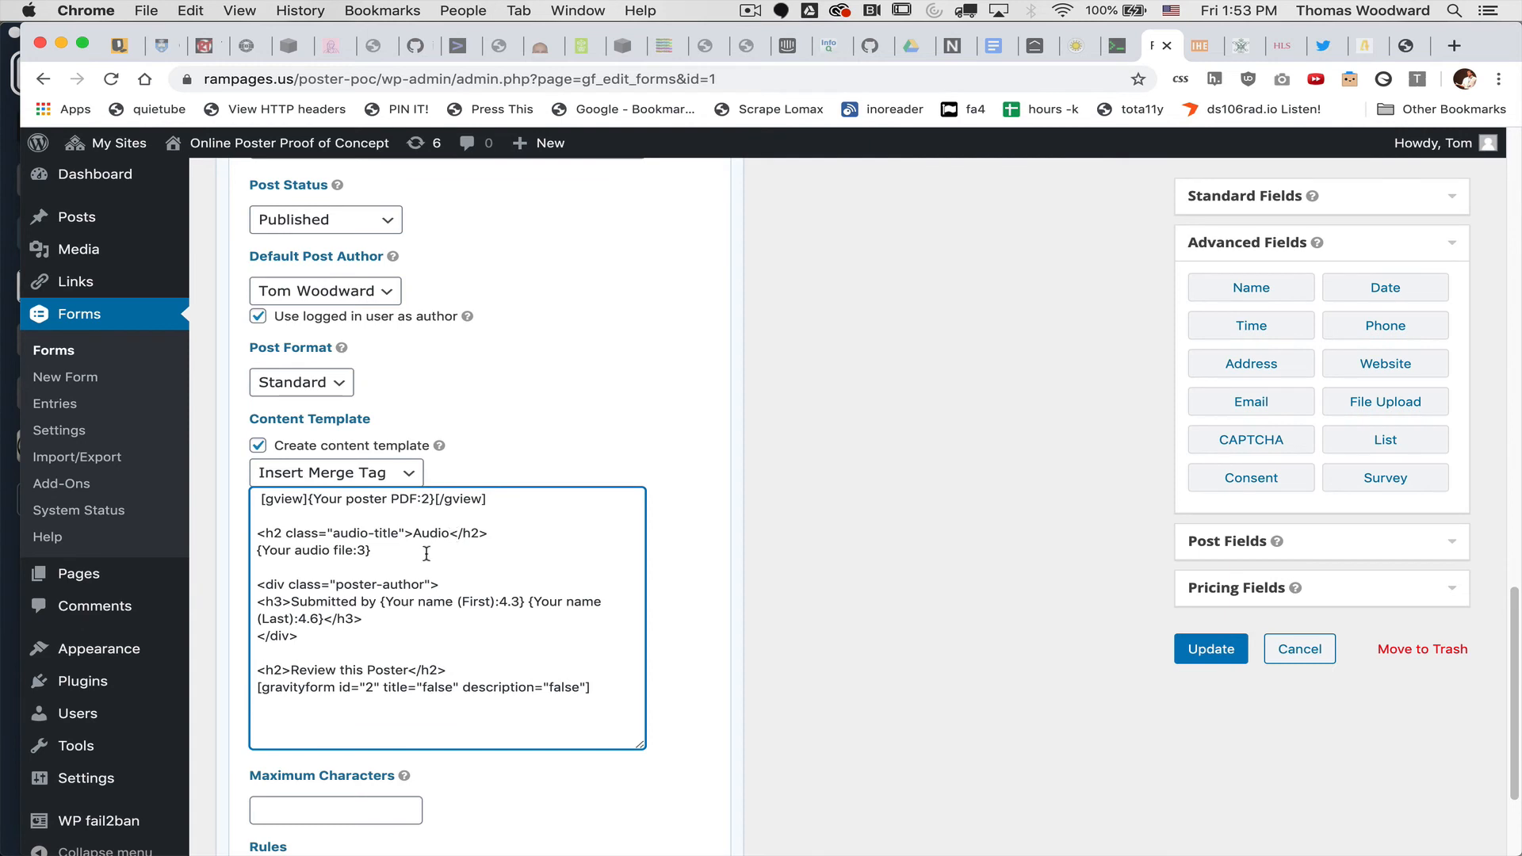
Step: Examine the gravityform shortcode with id 2 and the "Review this Poster" heading at the end of the content template
{"action": "triple_click", "coordinate": [363, 687]}
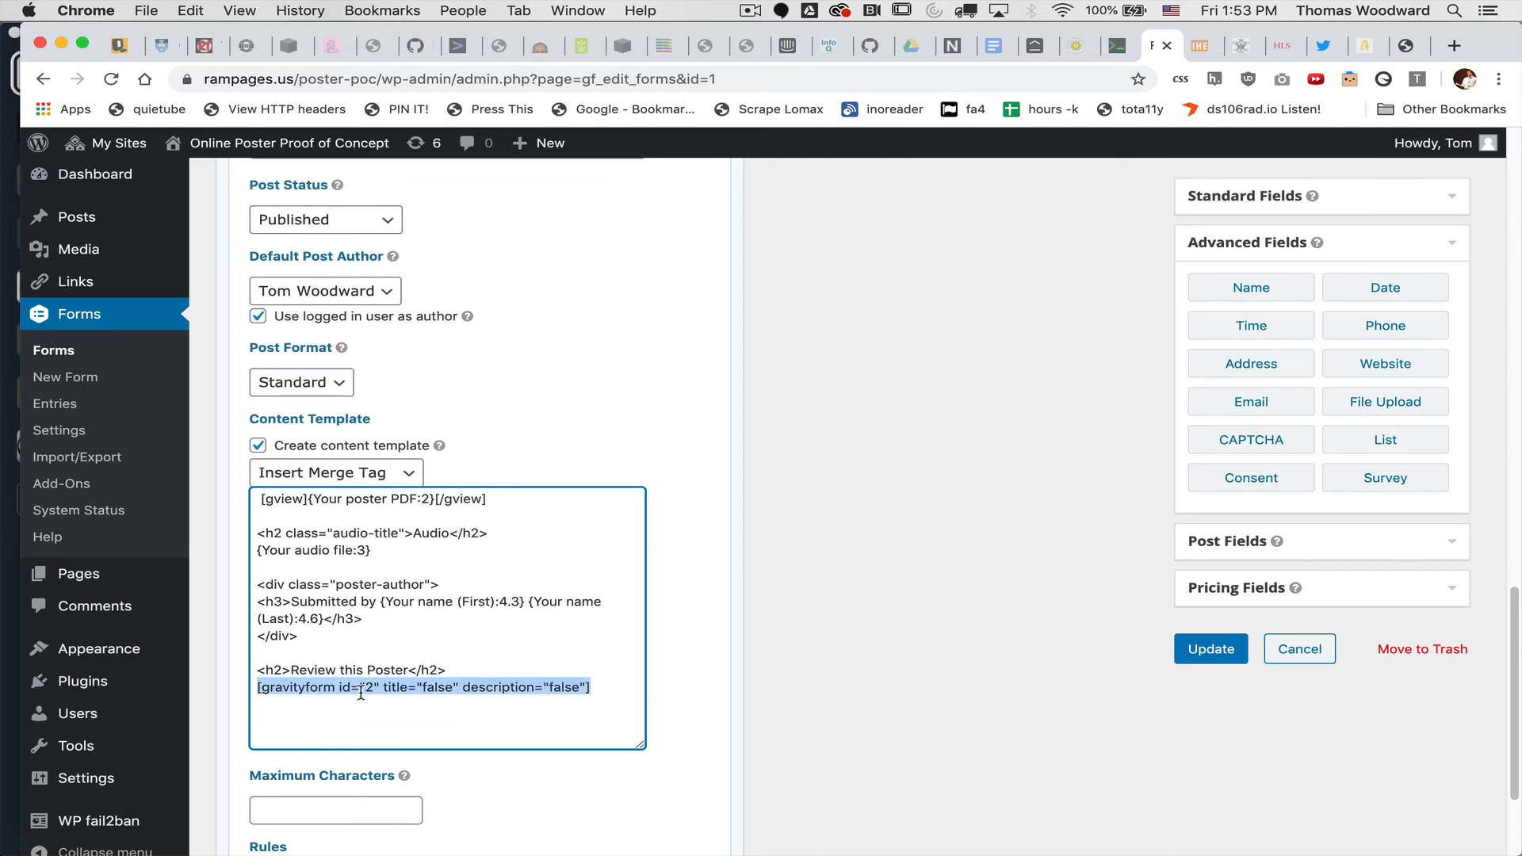
{"action": "left_click", "coordinate": [423, 655]}
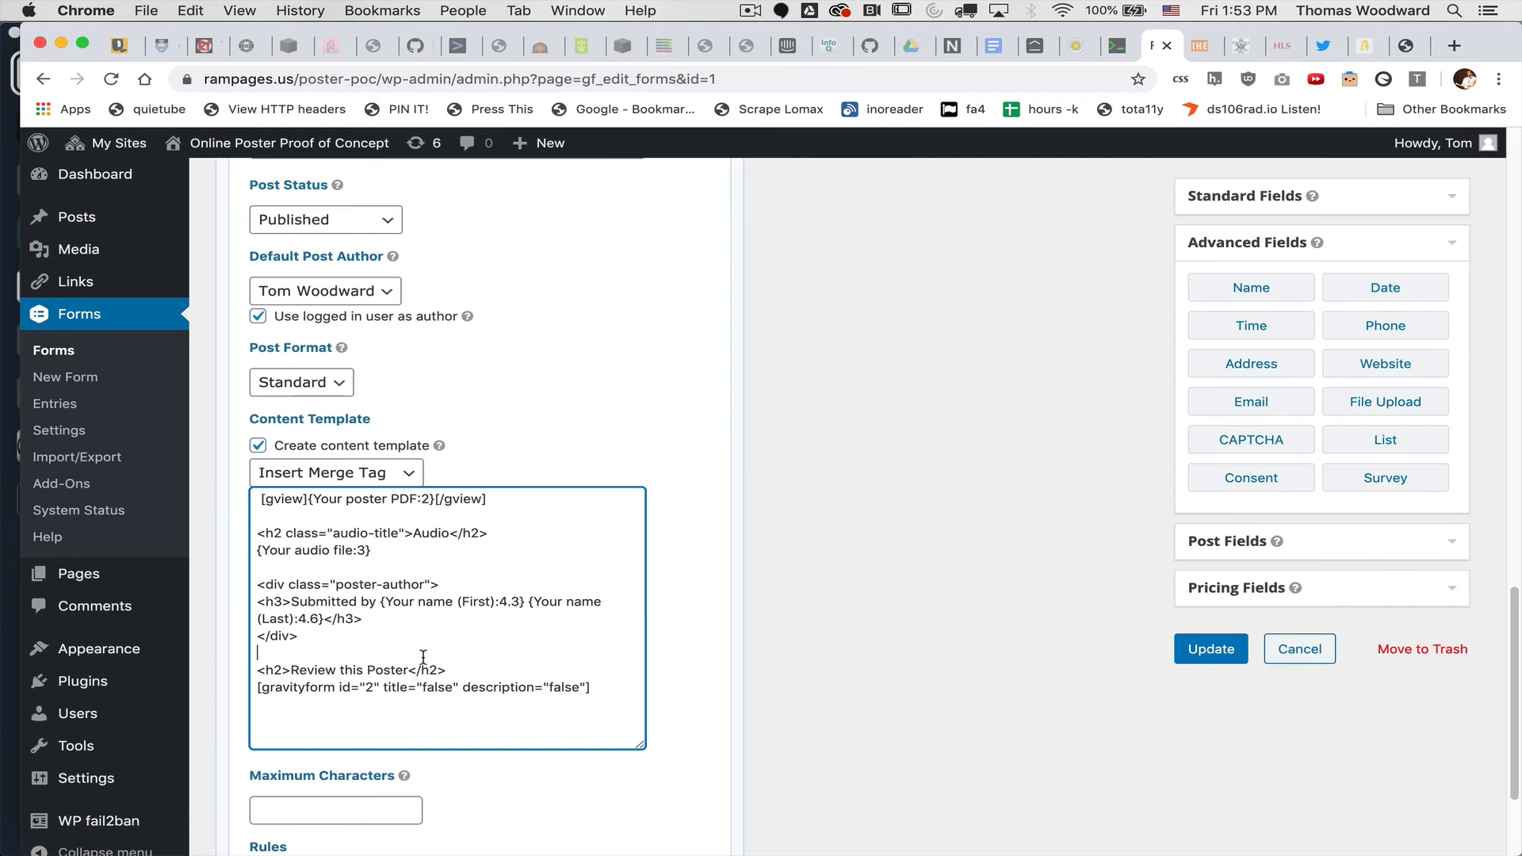
{"action": "triple_click", "coordinate": [357, 687]}
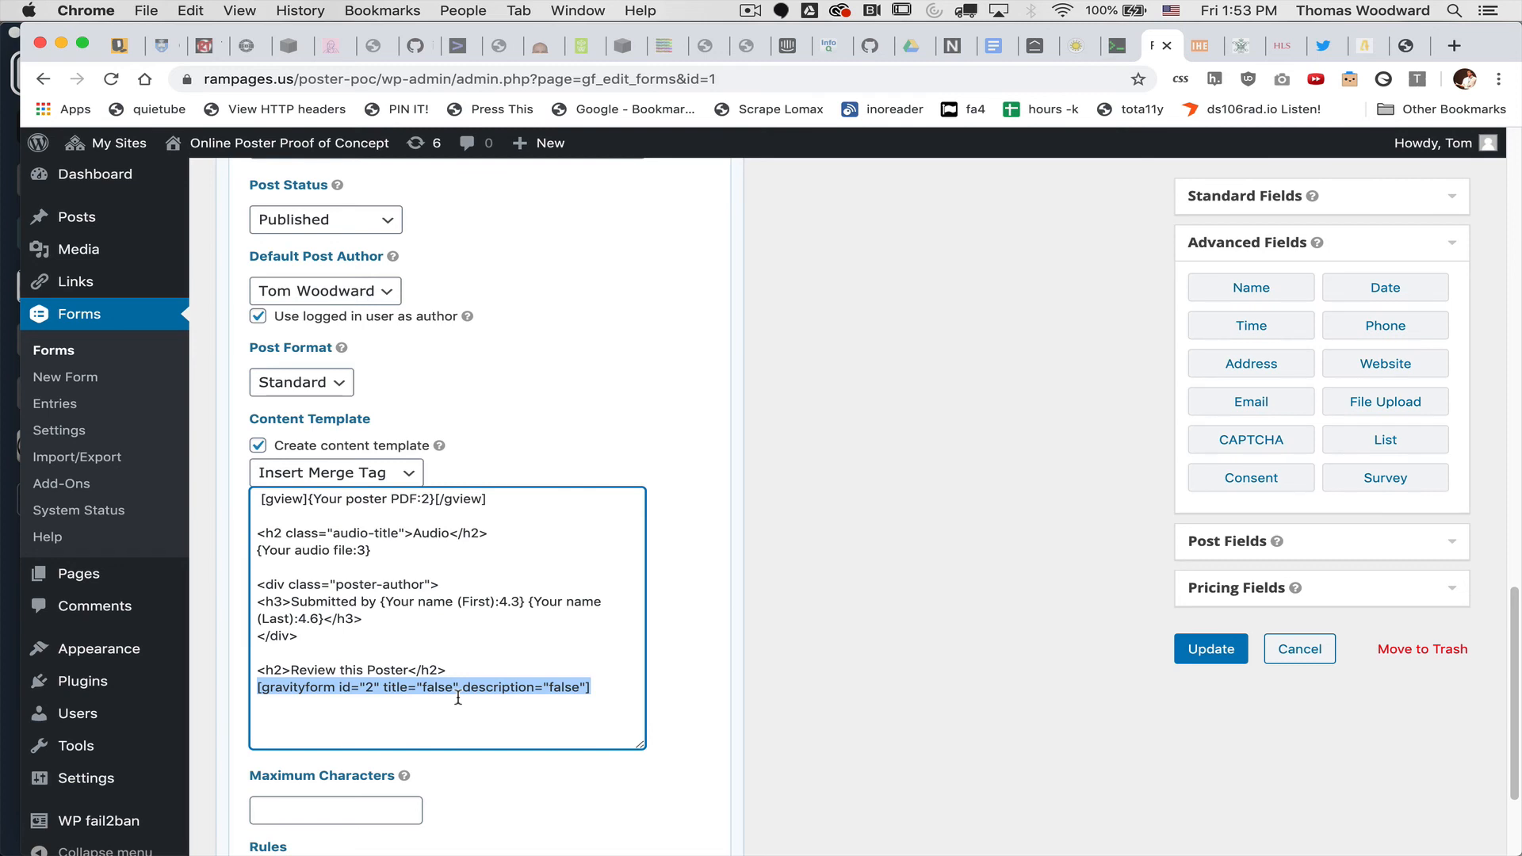
{"action": "left_click", "coordinate": [432, 690]}
{"action": "triple_click", "coordinate": [432, 690]}
{"action": "triple_click", "coordinate": [394, 669]}
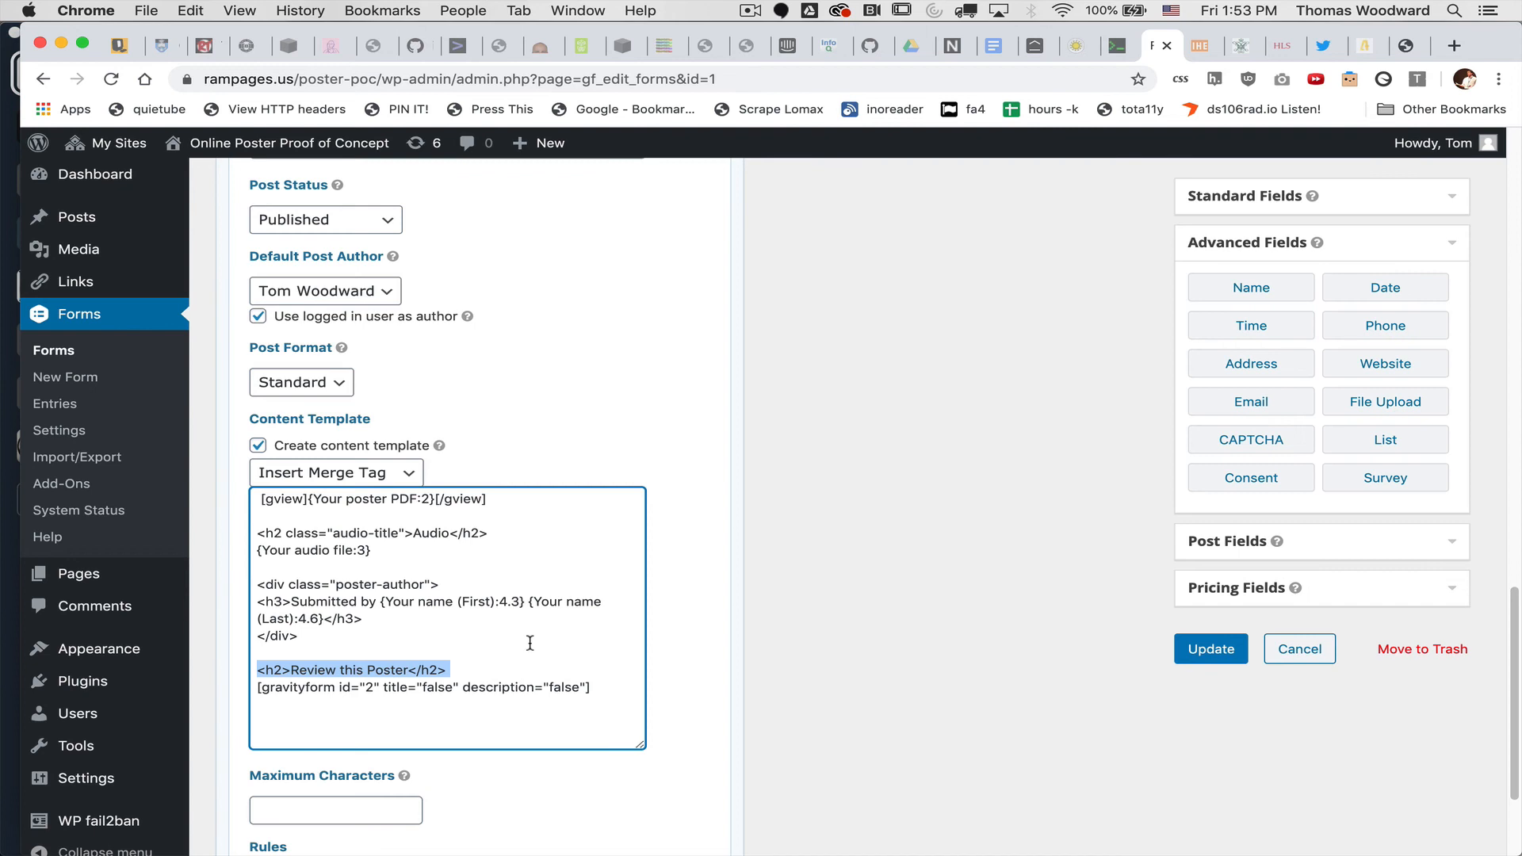
{"action": "left_click", "coordinate": [765, 611]}
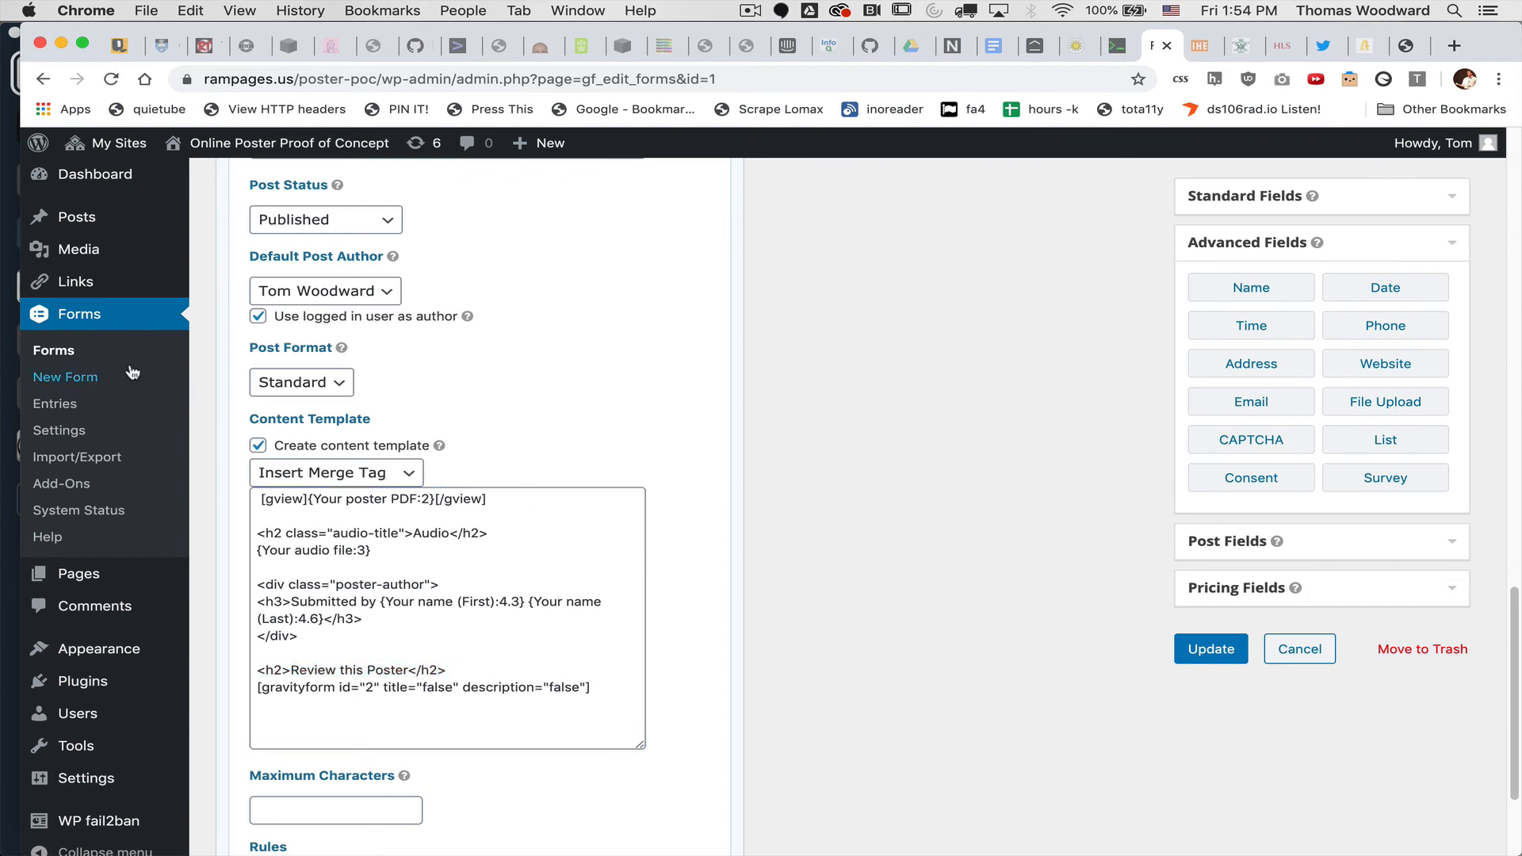
Step: Open the "demo rubric" form for editing from the forms list and expand its Reviewing field
{"action": "left_click", "coordinate": [53, 352]}
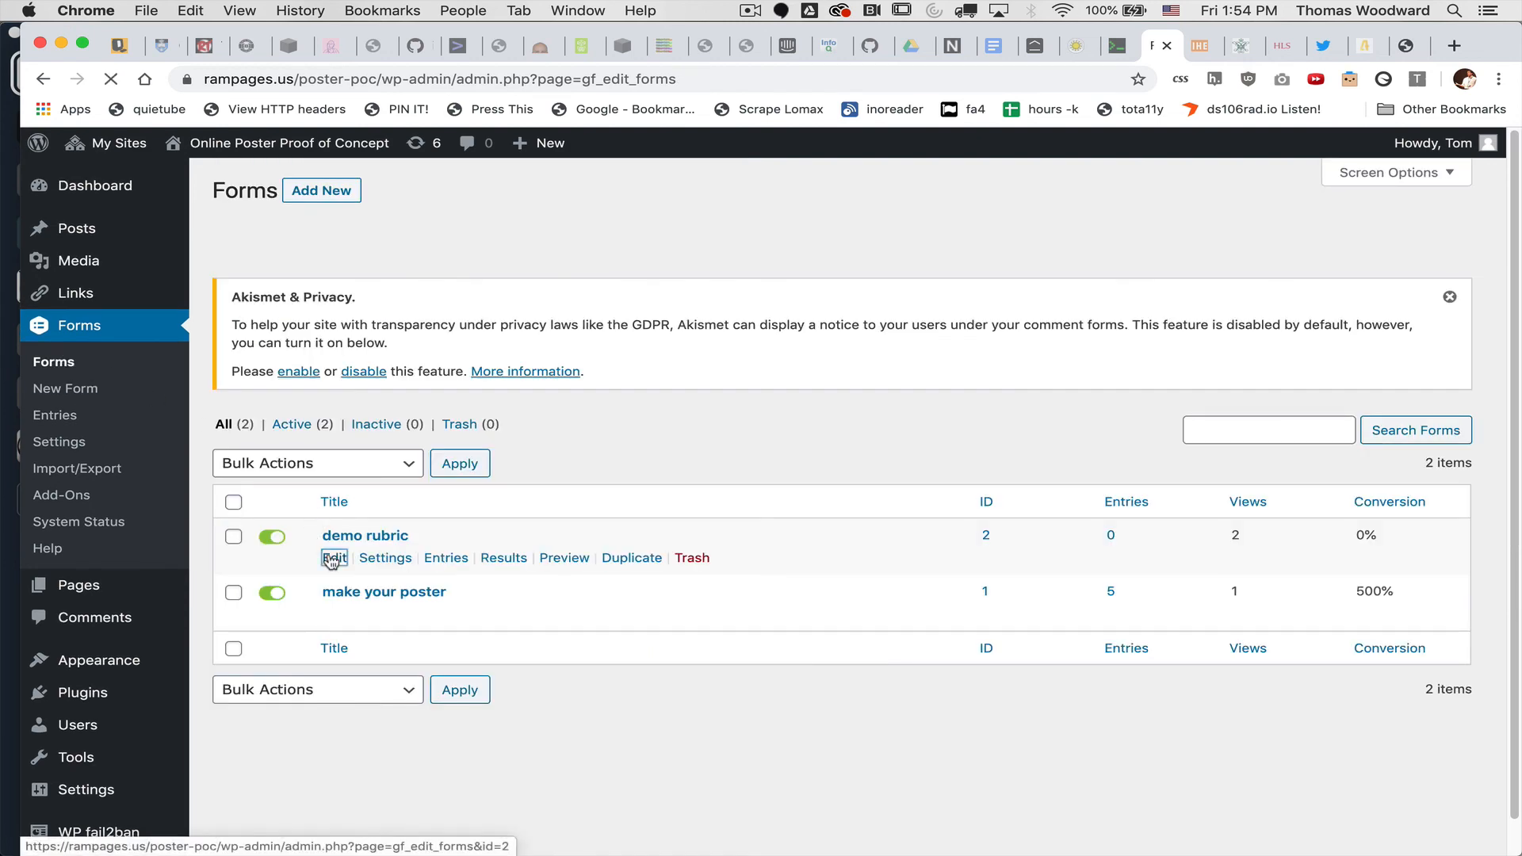
{"action": "left_click", "coordinate": [332, 559]}
{"action": "scroll", "coordinate": [332, 562], "scroll_direction": "down", "scroll_amount": 1}
{"action": "scroll", "coordinate": [364, 550], "scroll_direction": "down", "scroll_amount": 5}
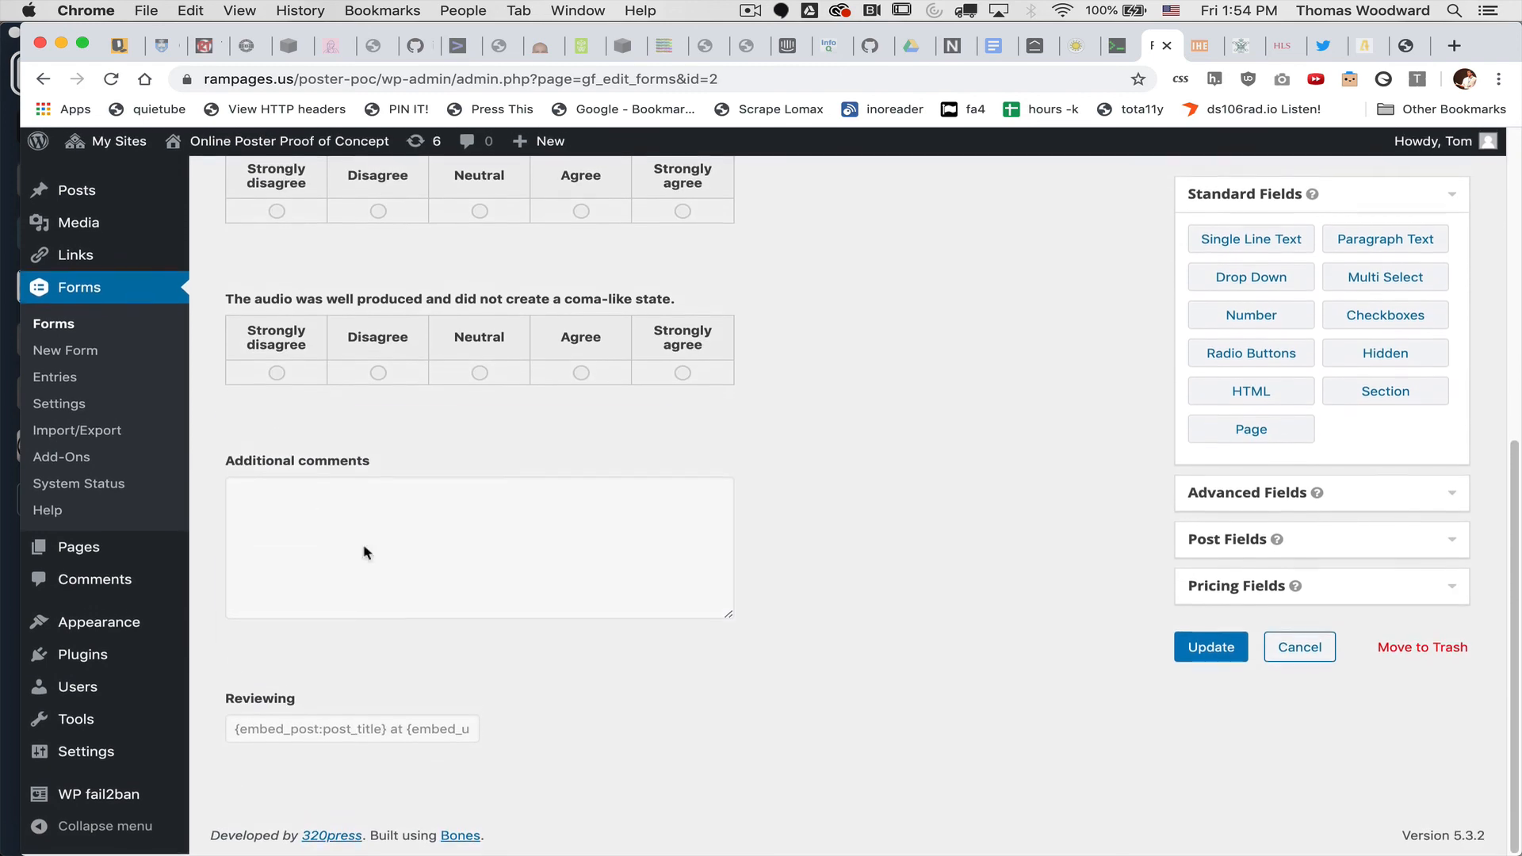
{"action": "left_click", "coordinate": [535, 690]}
{"action": "scroll", "coordinate": [535, 691], "scroll_direction": "down", "scroll_amount": 5}
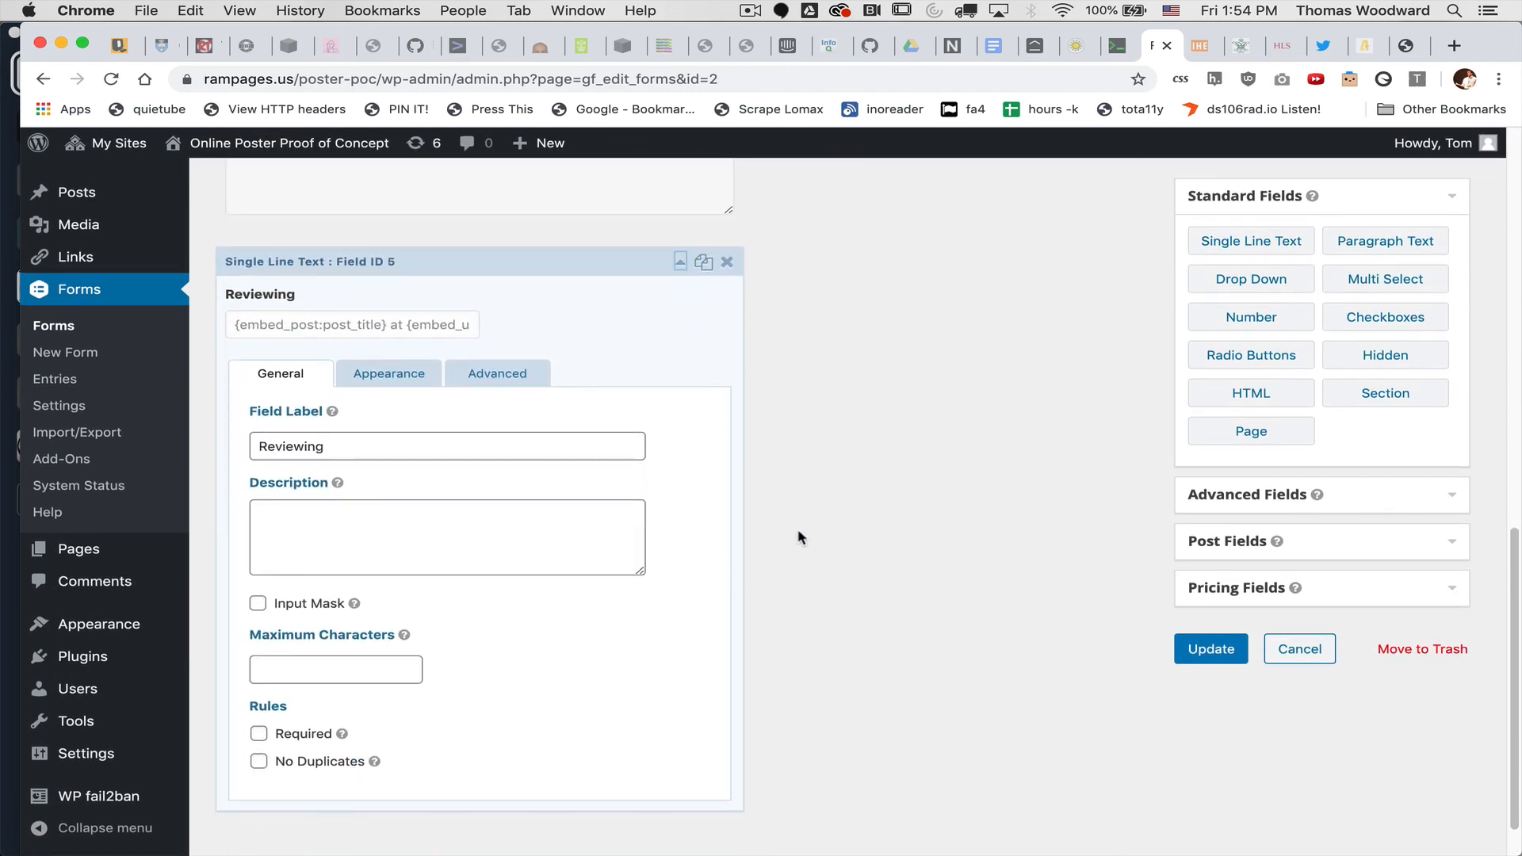
Step: Examine the Reviewing field's advanced settings, highlighting the post title and embed URL merge tags in its default value
{"action": "left_click", "coordinate": [525, 376]}
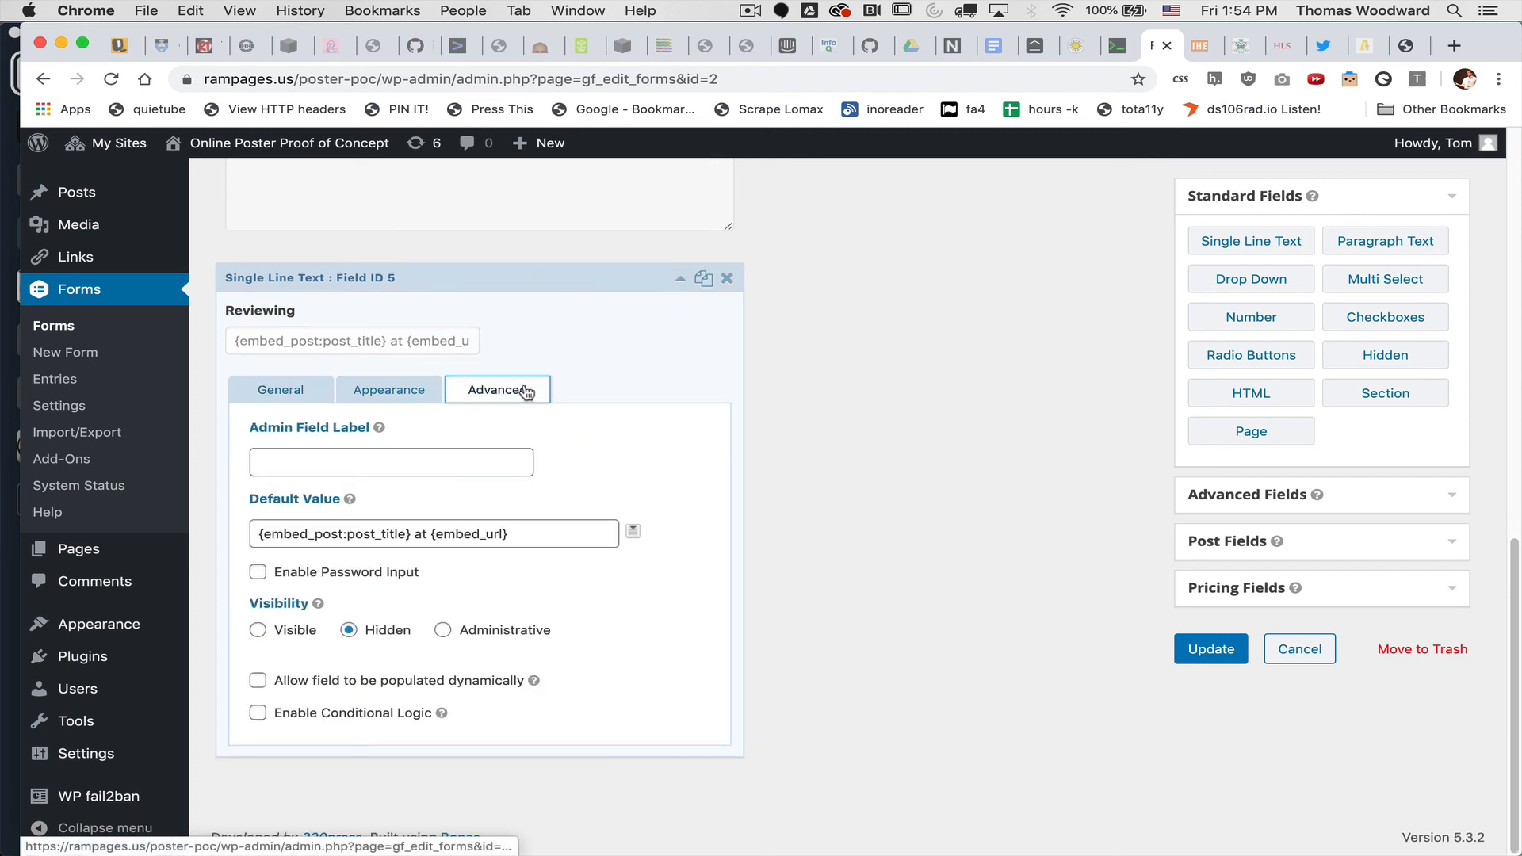
{"action": "left_click", "coordinate": [564, 537]}
{"action": "triple_click", "coordinate": [564, 537]}
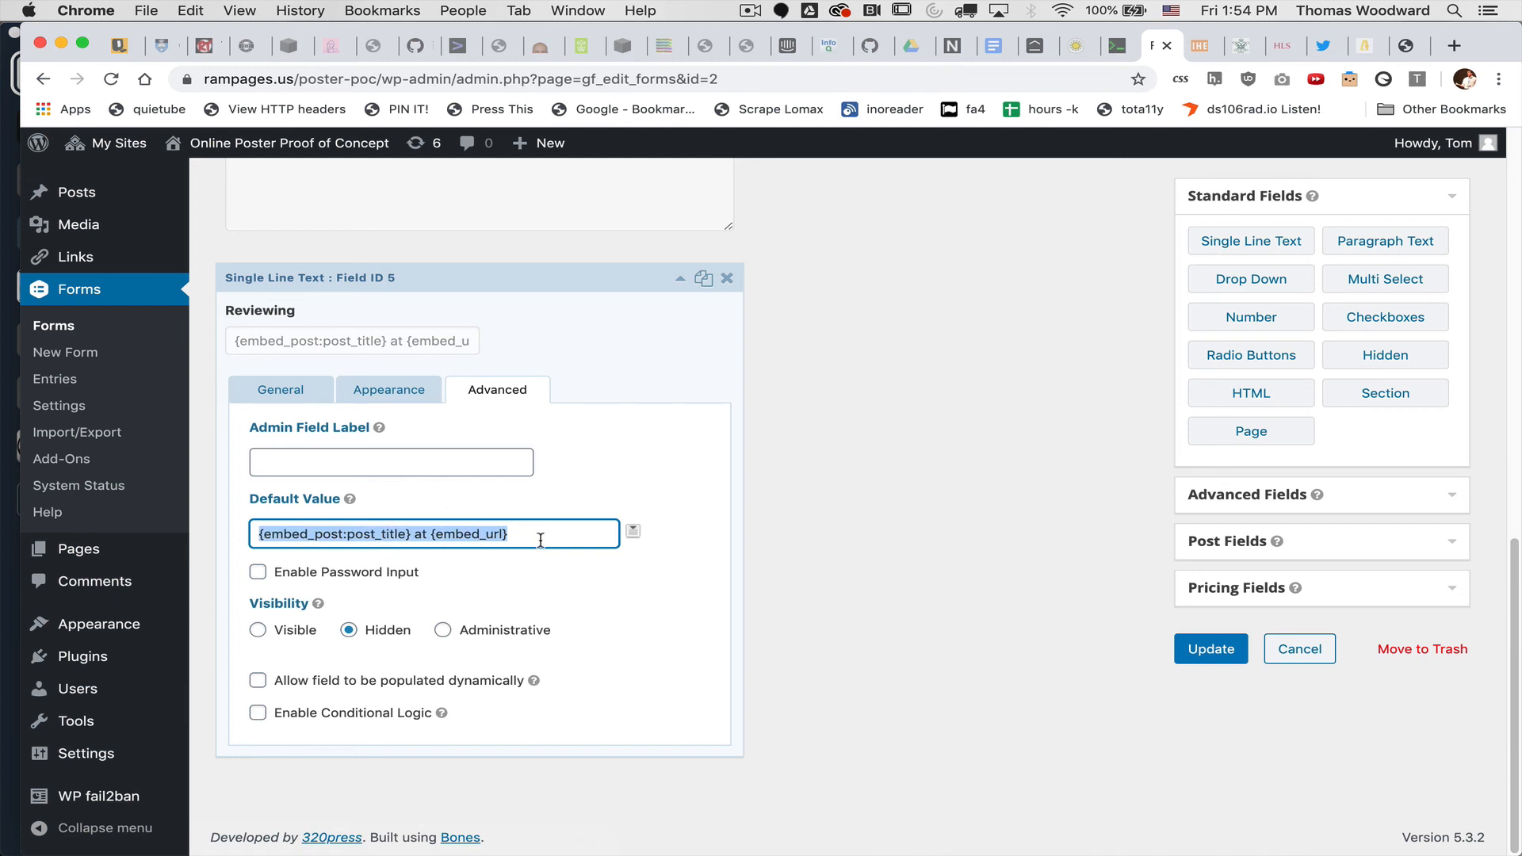
{"action": "left_click", "coordinate": [541, 541]}
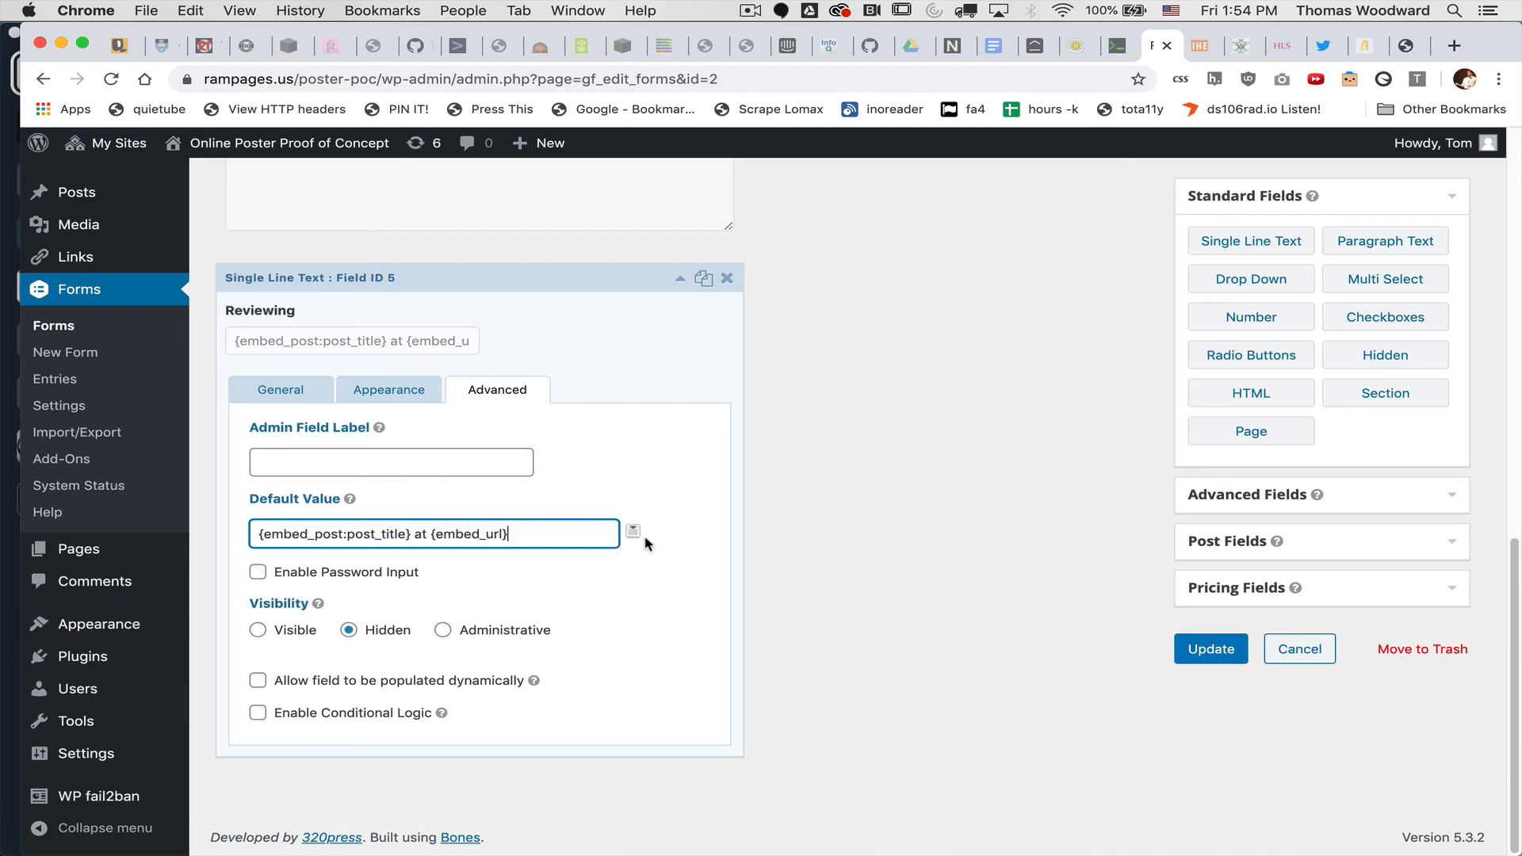
{"action": "left_click_drag", "start_coordinate": [413, 534], "coordinate": [248, 533]}
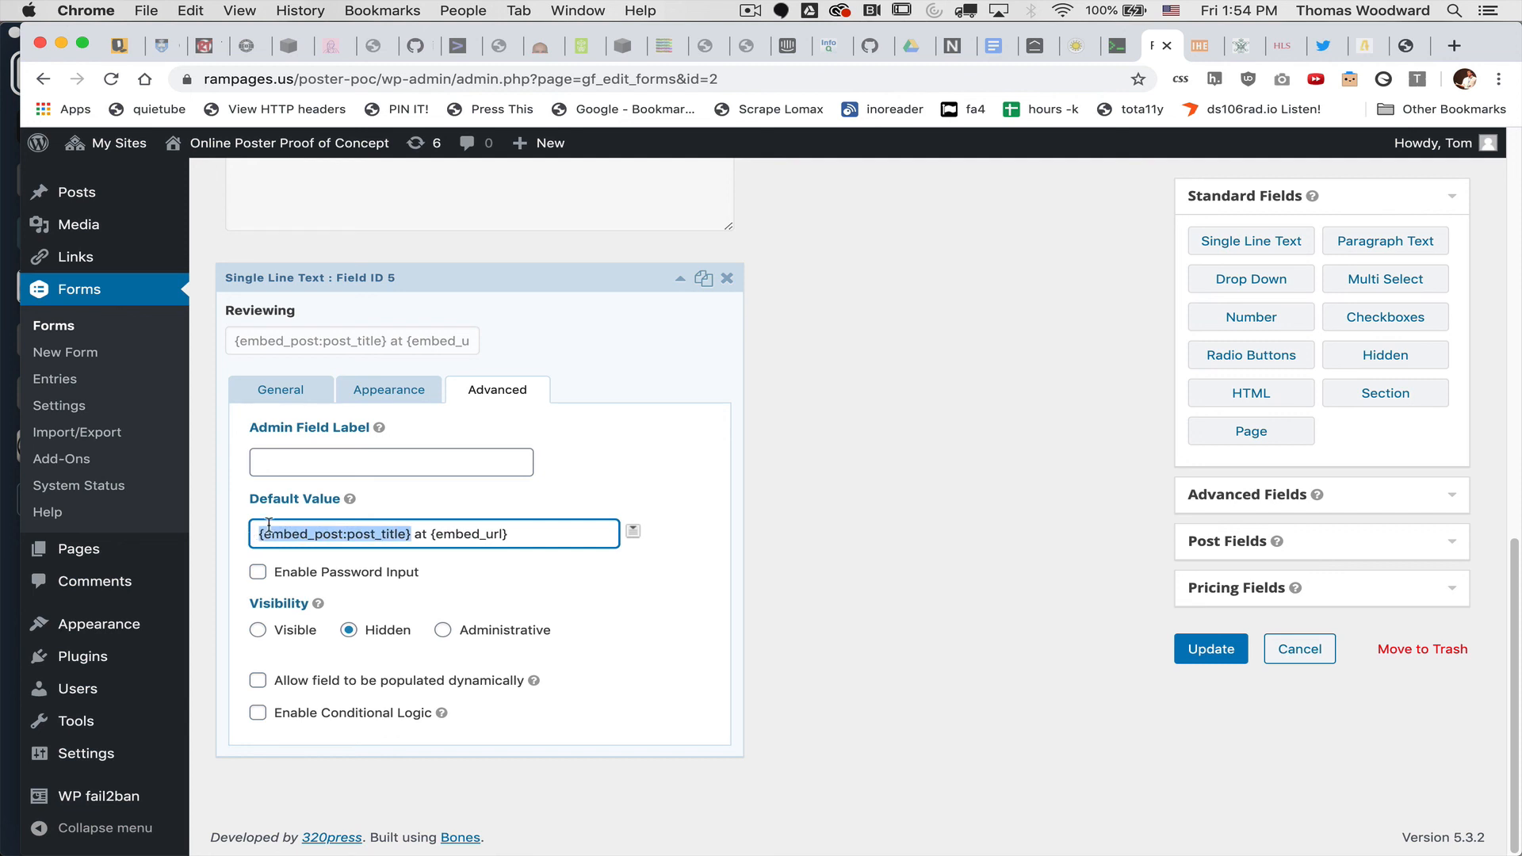
{"action": "left_click_drag", "start_coordinate": [433, 534], "coordinate": [540, 537]}
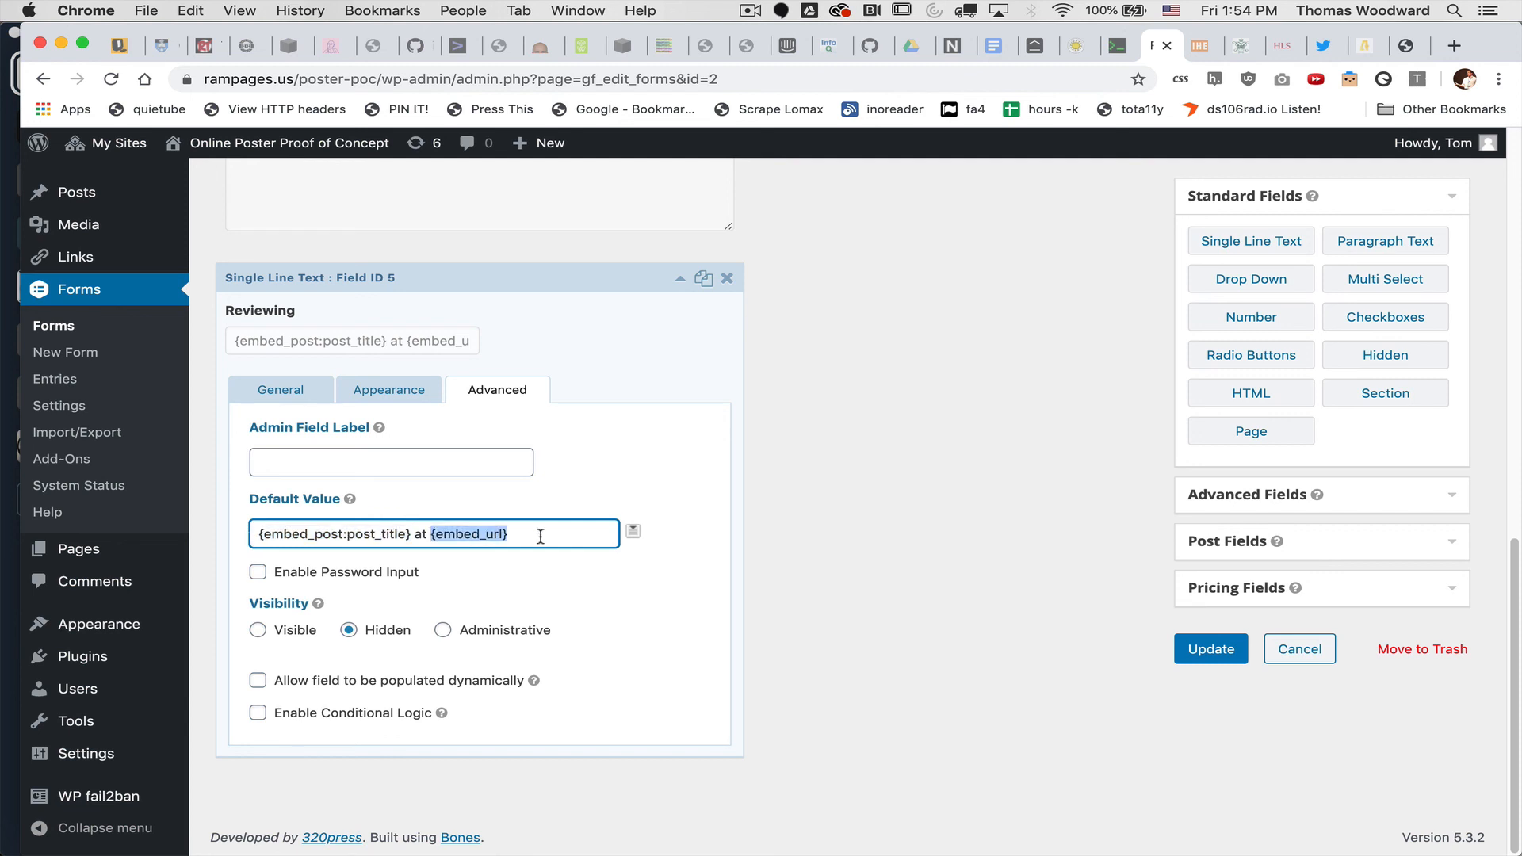
{"action": "left_click", "coordinate": [956, 498]}
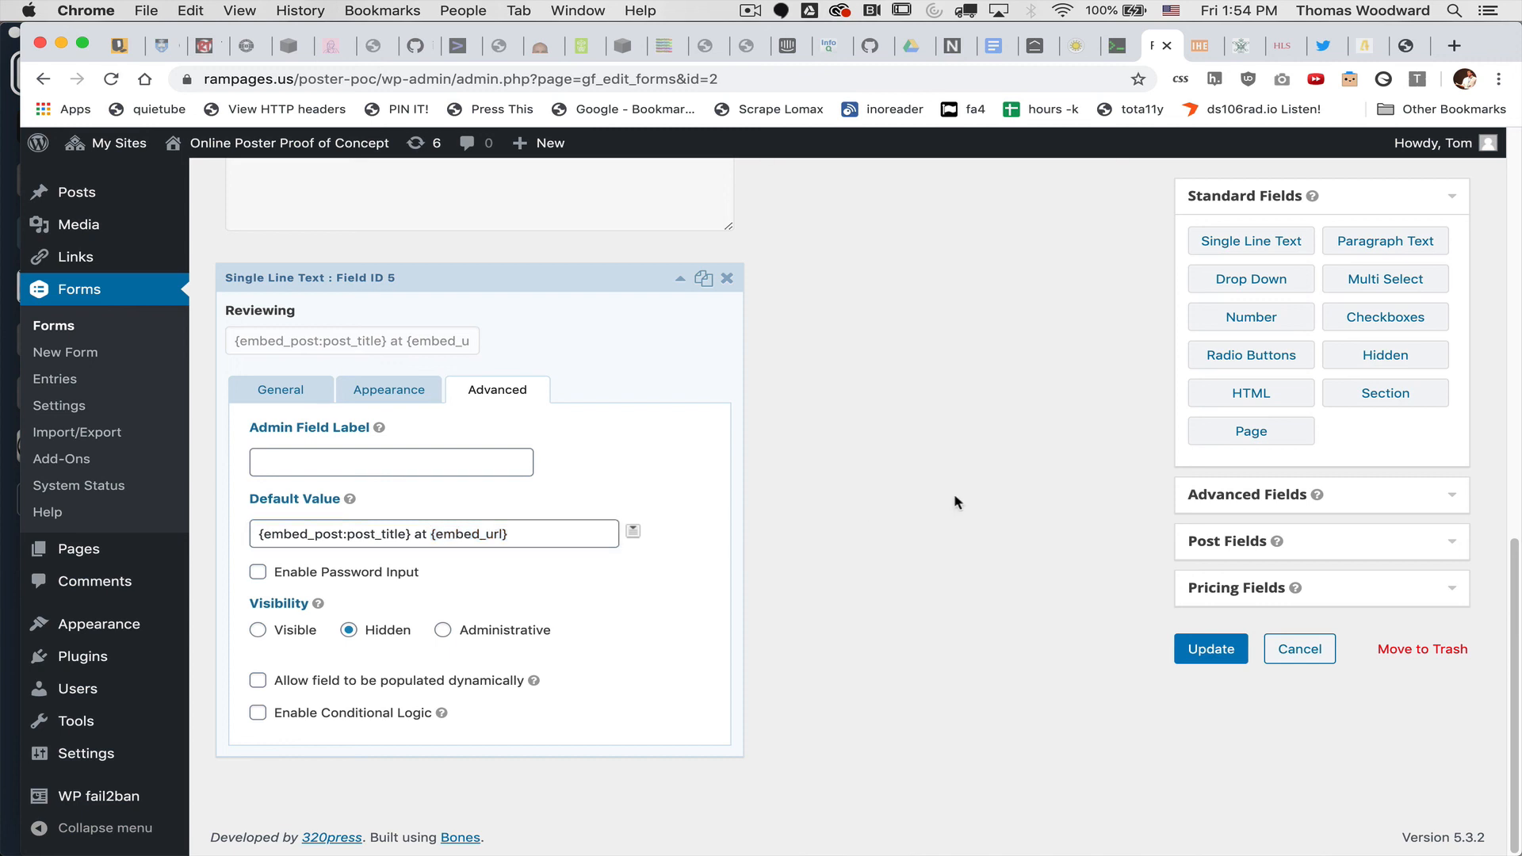